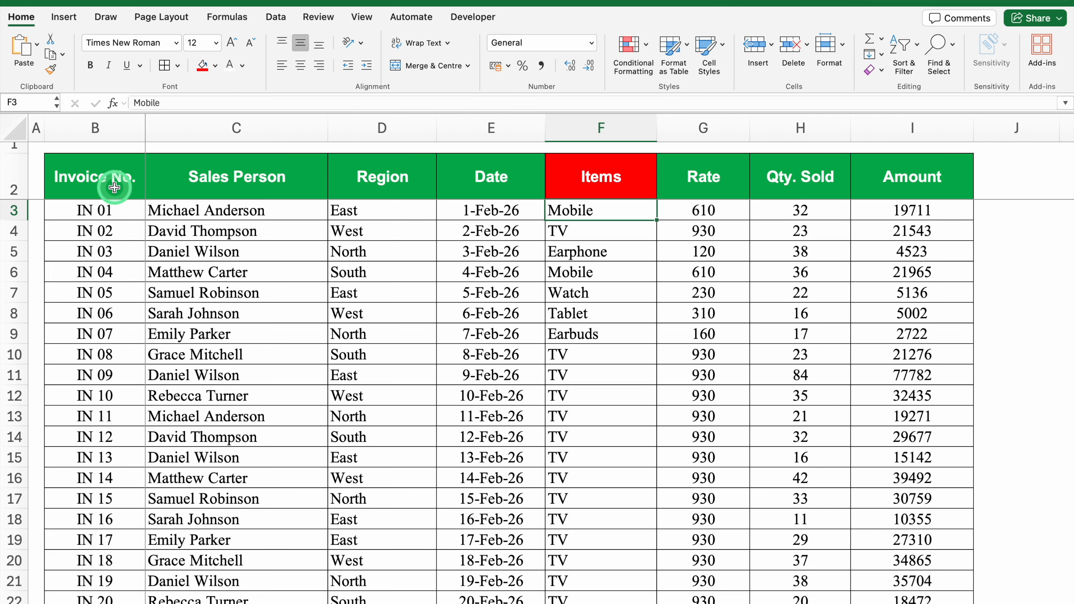
Step: Copy the header row B2:I2 of the Employee Data sheet and add a new worksheet
left_click(114, 186)
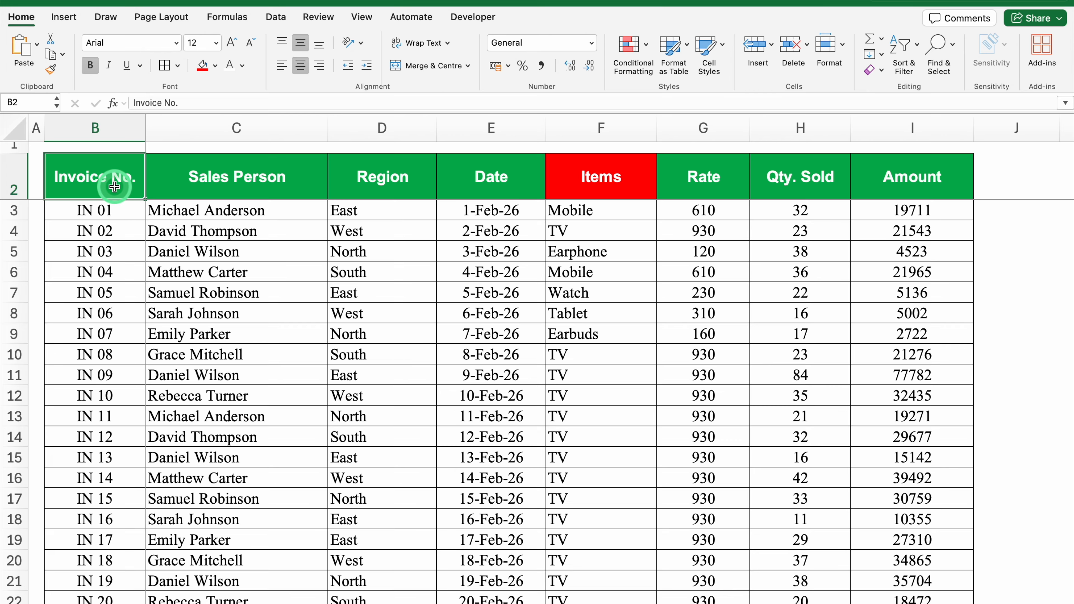
key("super+shift+Right")
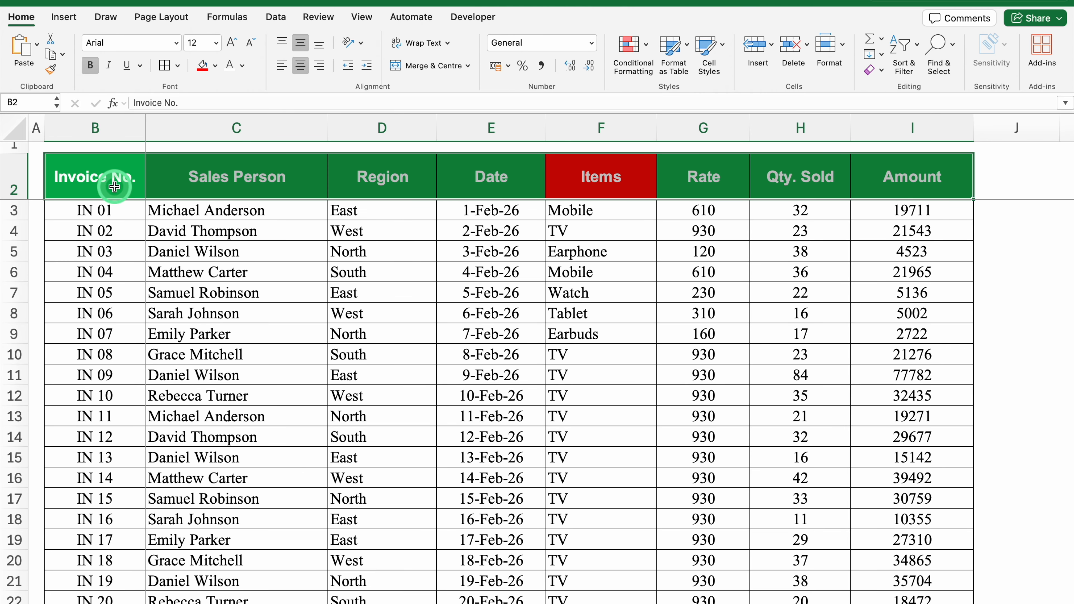
key("super+c")
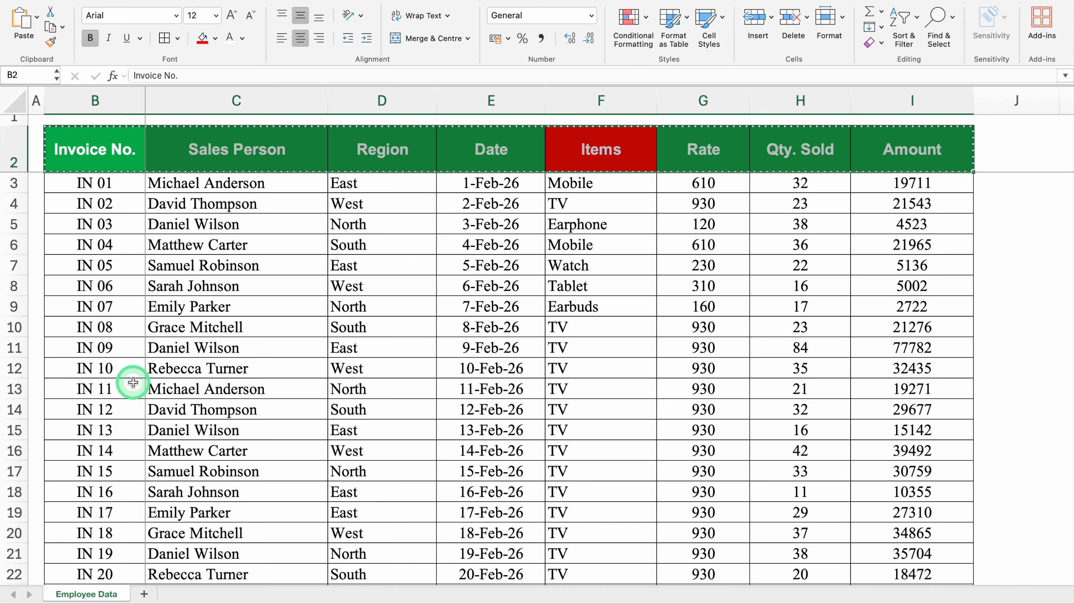
left_click(145, 594)
left_click(1017, 603)
left_click(1017, 603)
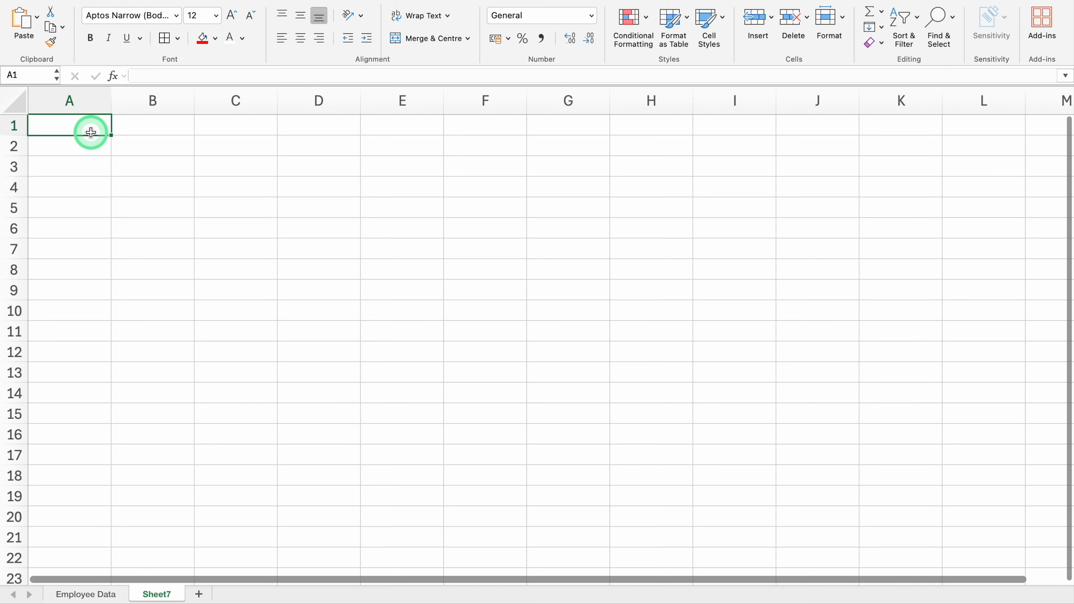
Step: Narrow column A of the new sheet and paste the copied headers starting at cell B4
left_click_drag(110, 101, 40, 104)
left_click(86, 183)
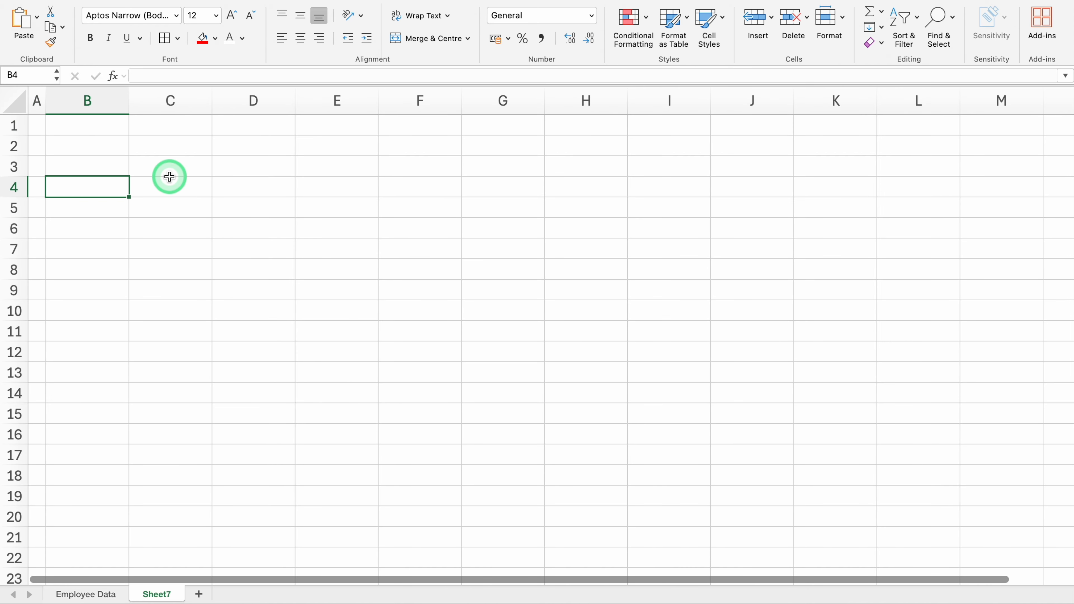
key("super+v")
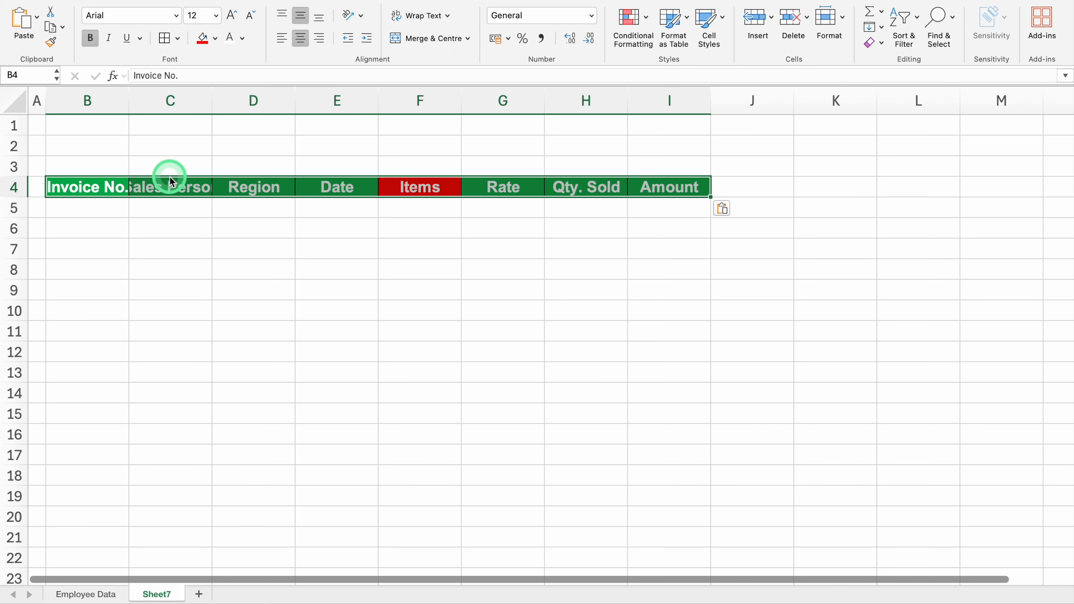
Step: Apply the source column widths to the pasted headers with Paste Special
key("ctrl+super+v")
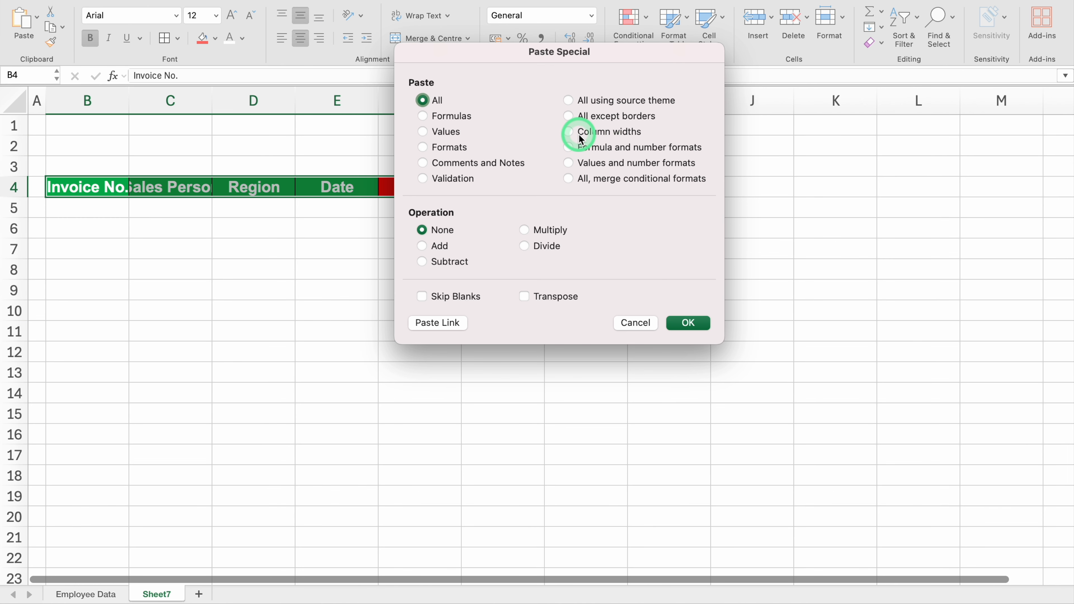
left_click(571, 135)
left_click(690, 323)
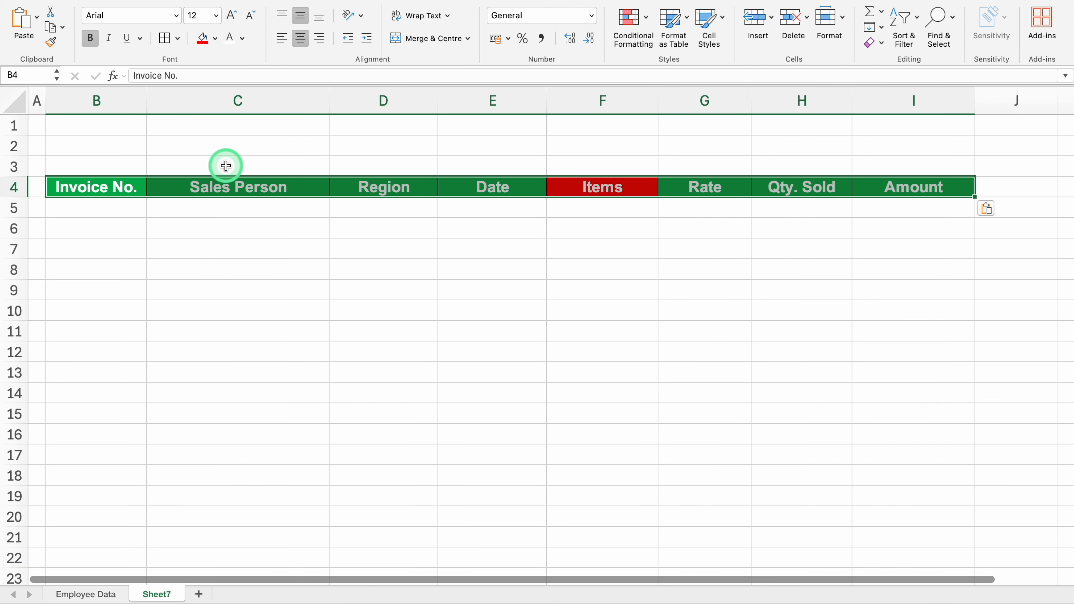
Step: Middle-align all cells vertically, make rows 2 and 4 taller and shrink row 3 to a thin gap
left_click(15, 101)
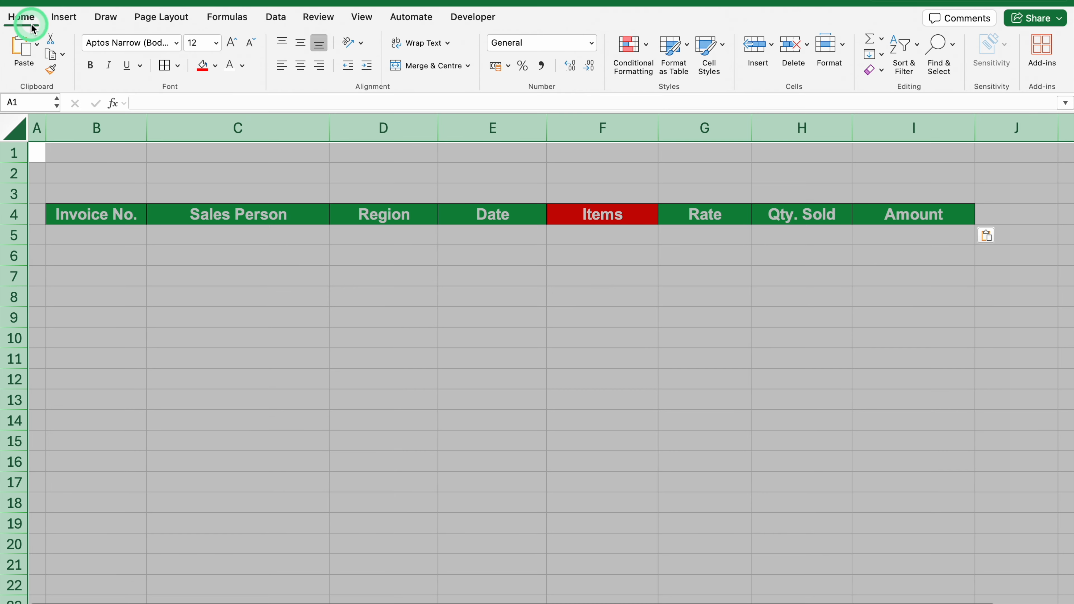
left_click(303, 46)
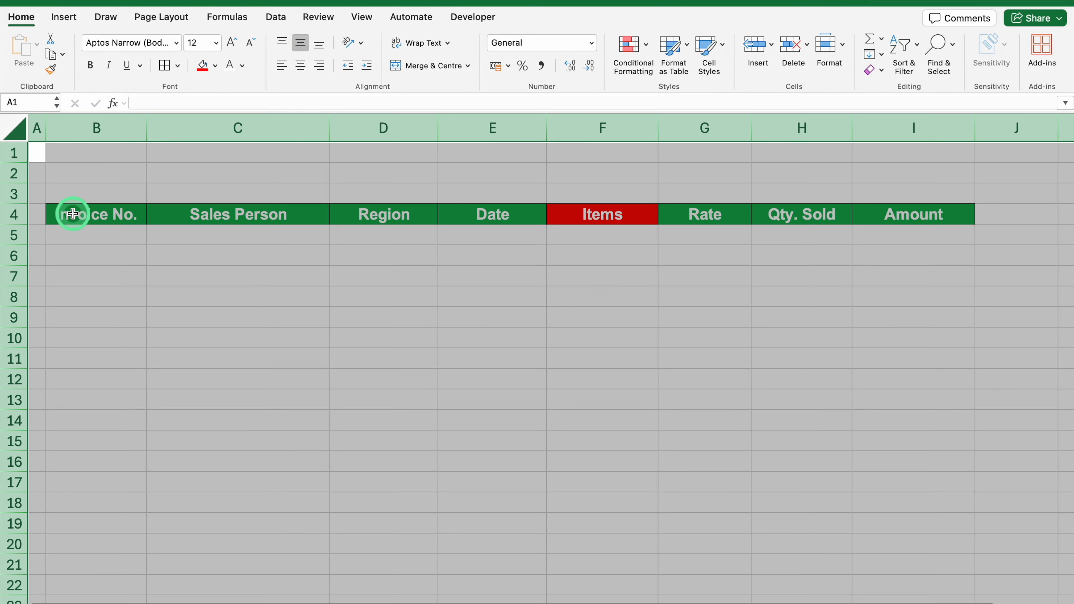
left_click(17, 214)
left_click_drag(19, 225, 22, 236)
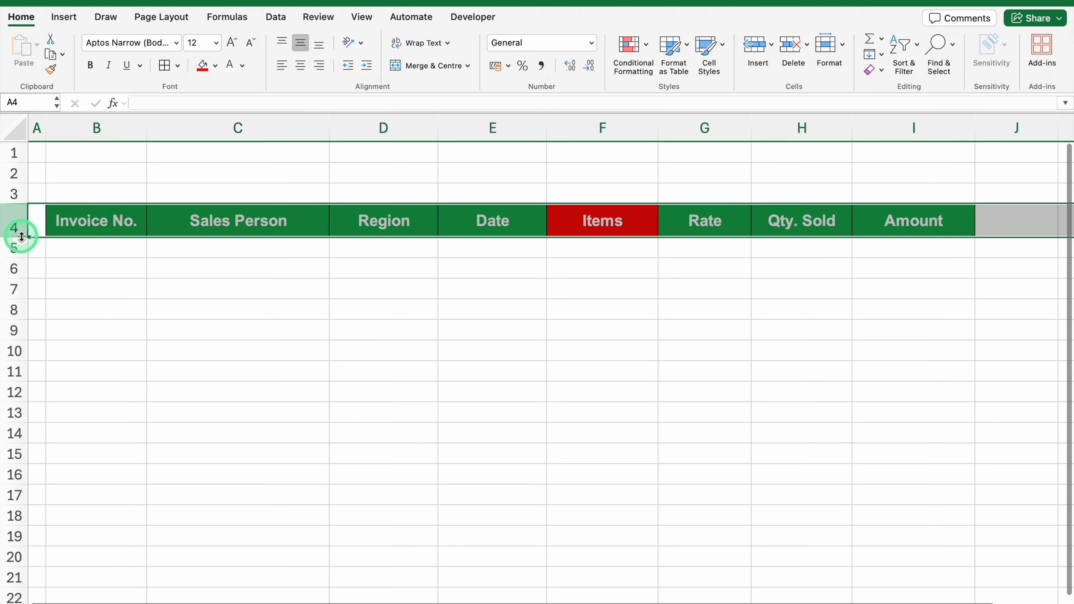
left_click(14, 195)
mouse_move(14, 204)
left_mouse_down()
mouse_move(17, 184)
mouse_move(24, 203)
left_mouse_up()
left_click(14, 173)
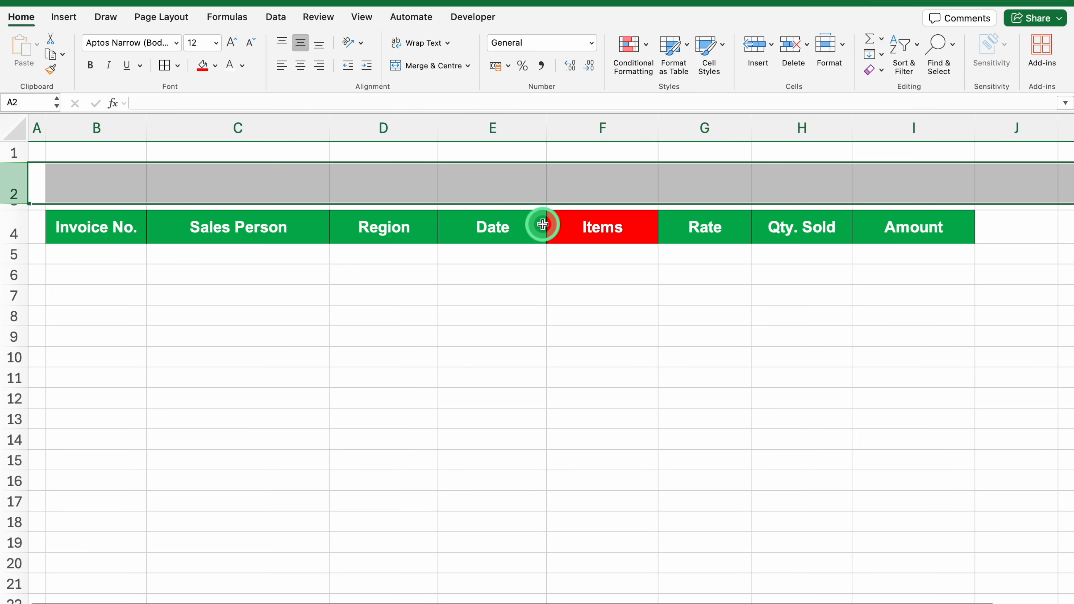
Step: Copy the red Items header from F4 into cell B2
left_click(628, 229)
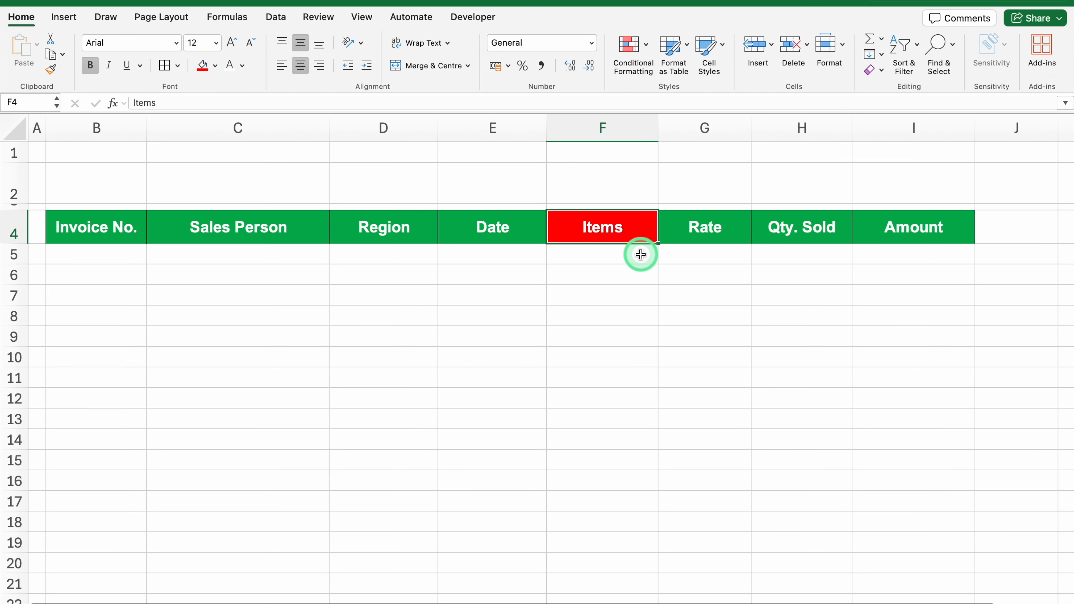
key("super+c")
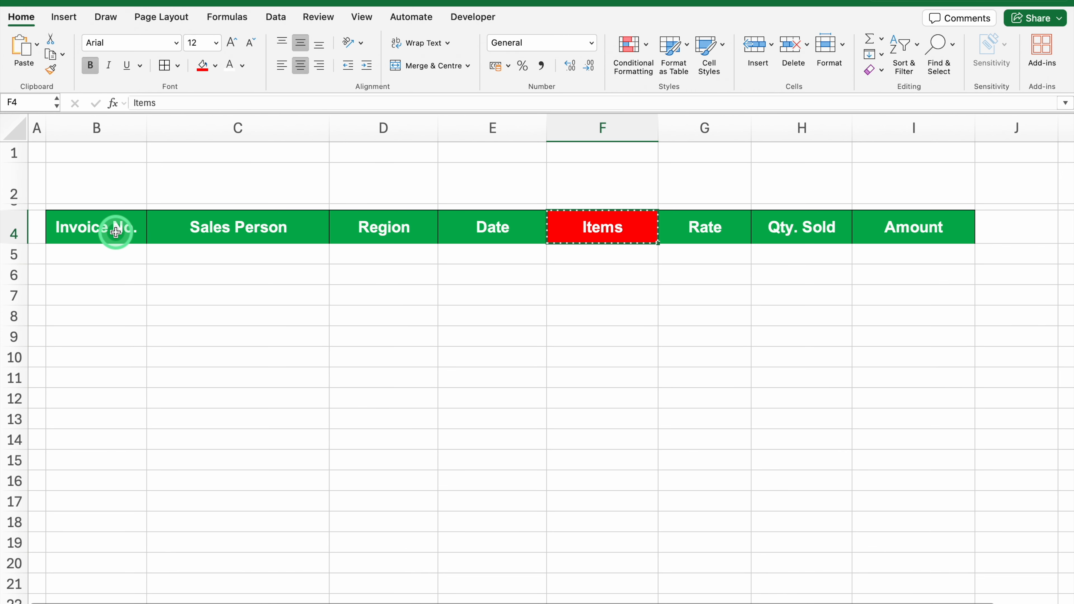
left_click(102, 189)
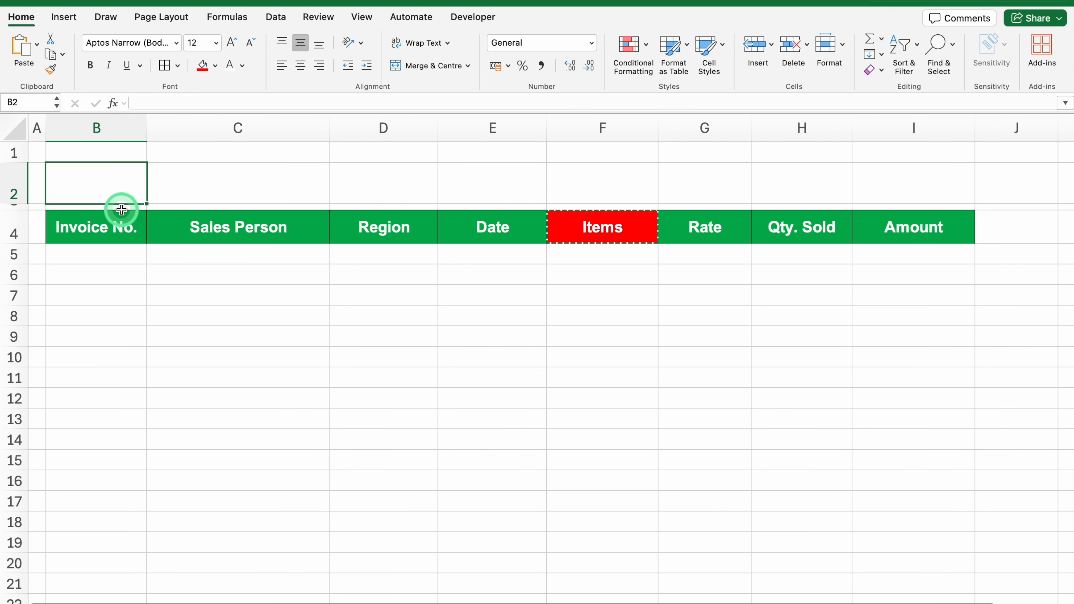
key("ctrl+v")
key("Escape")
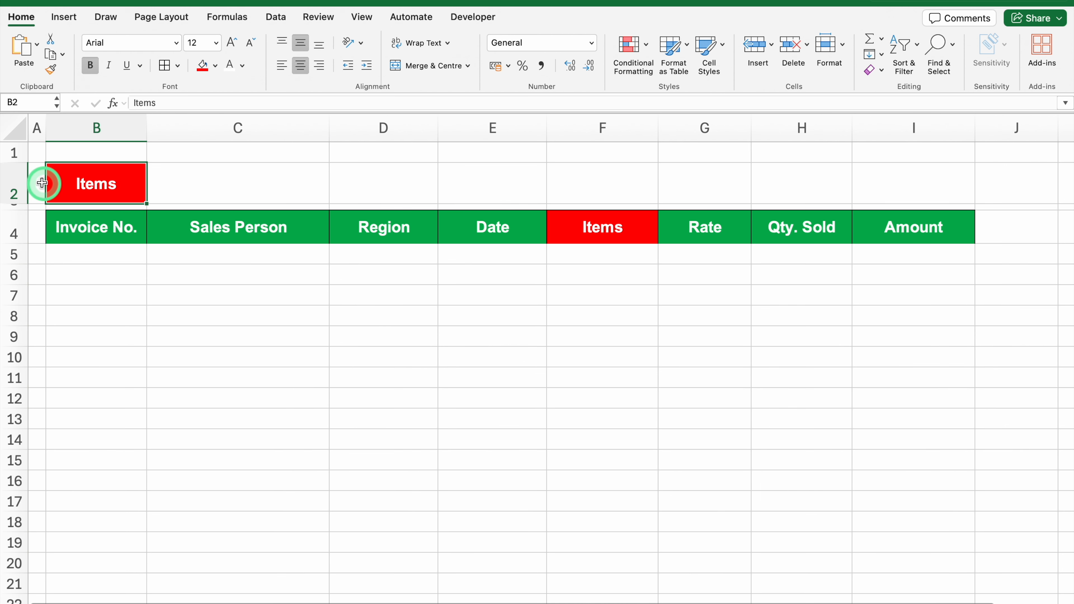
Step: Centre the contents of row 2 horizontally and set its font to Arial Black
left_click(18, 181)
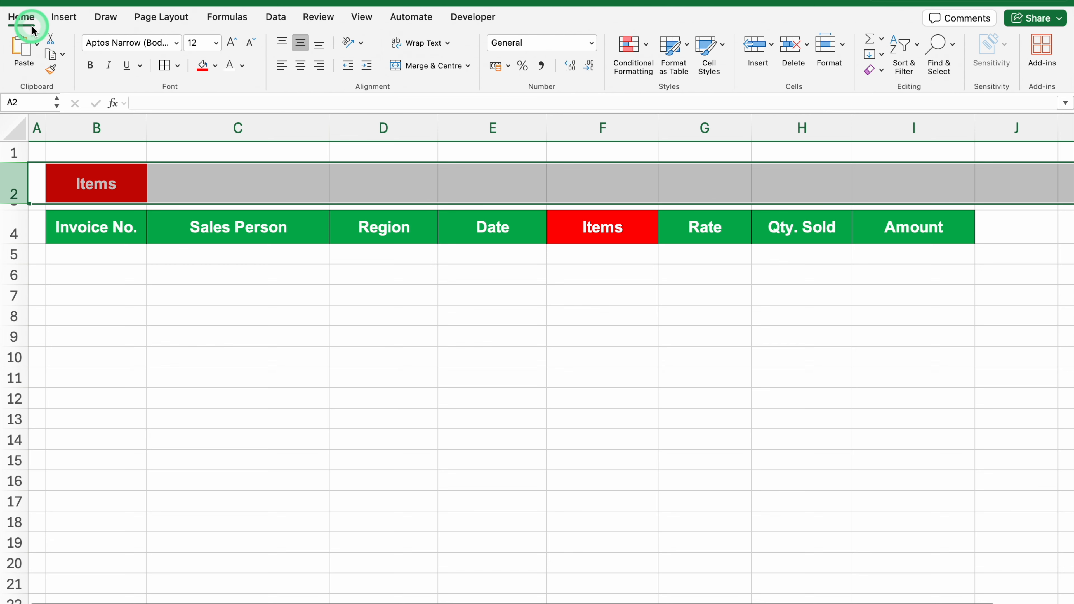
left_click(301, 66)
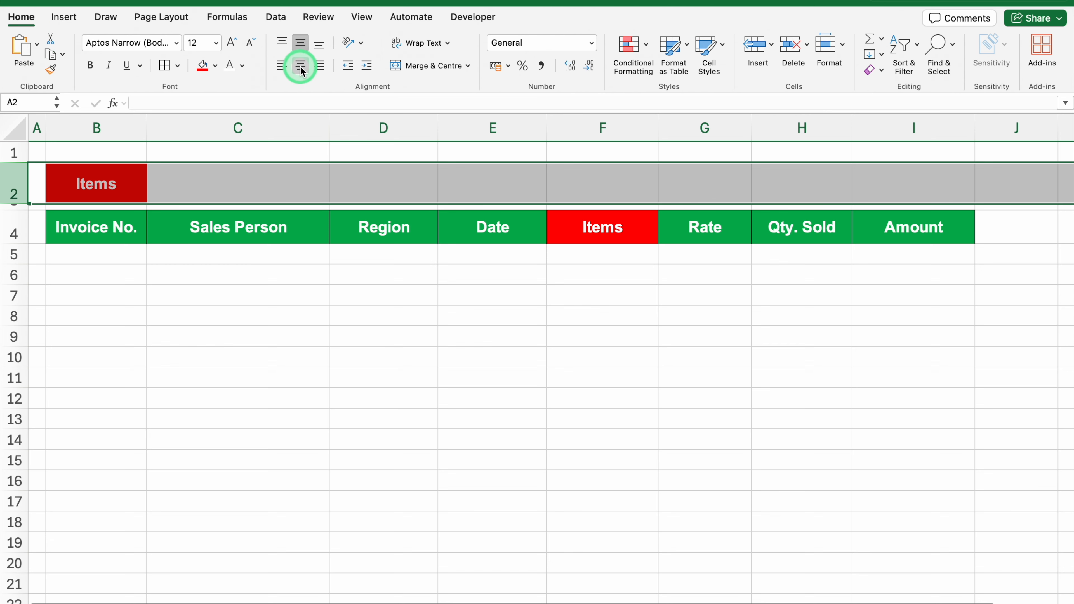
left_click(177, 43)
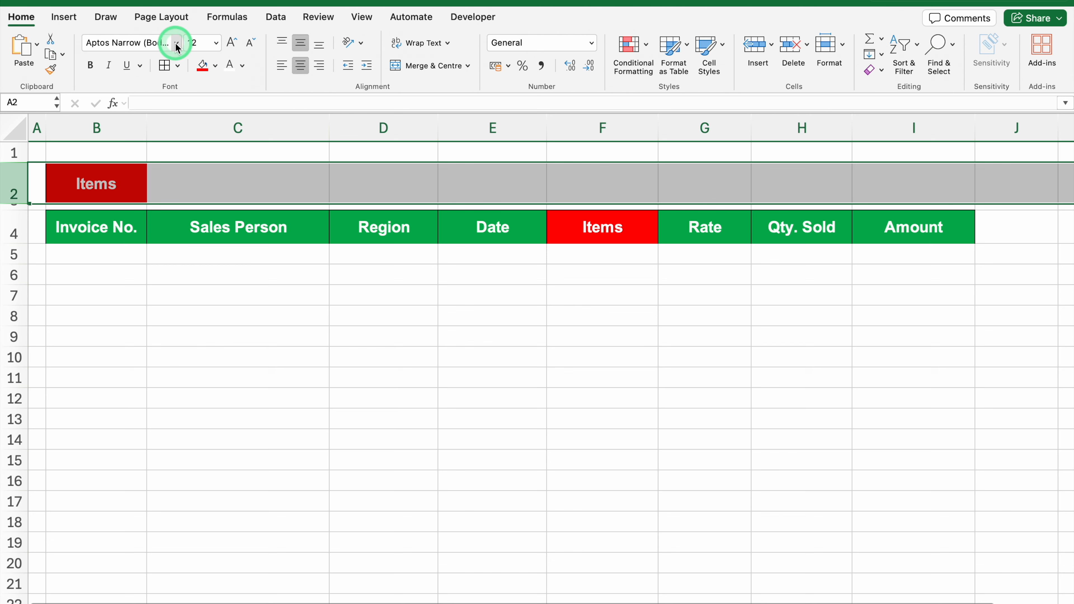
mouse_move(184, 166)
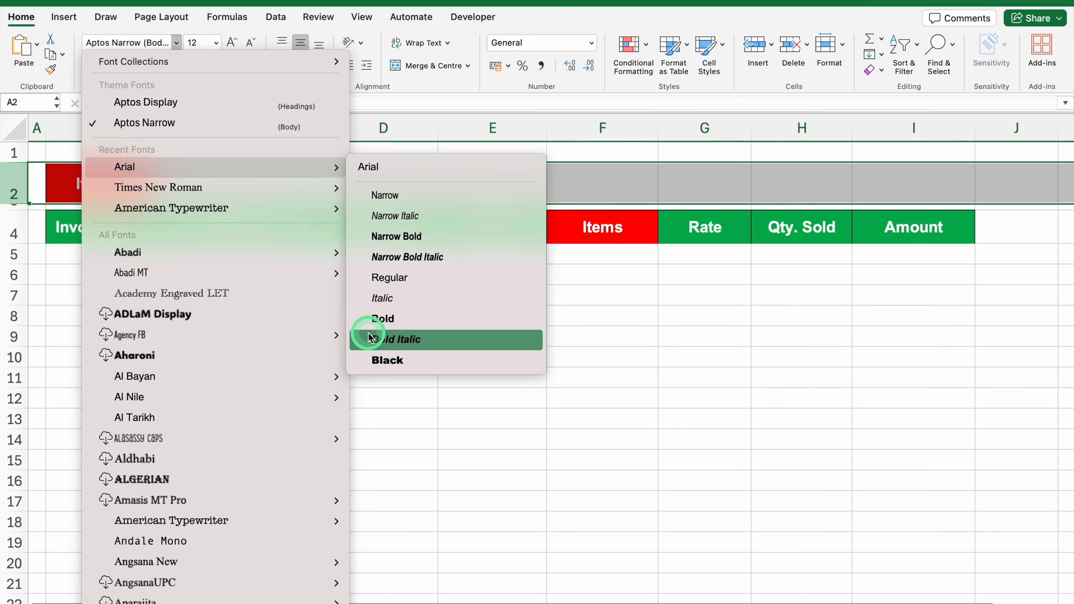
left_click(399, 358)
left_click(110, 181)
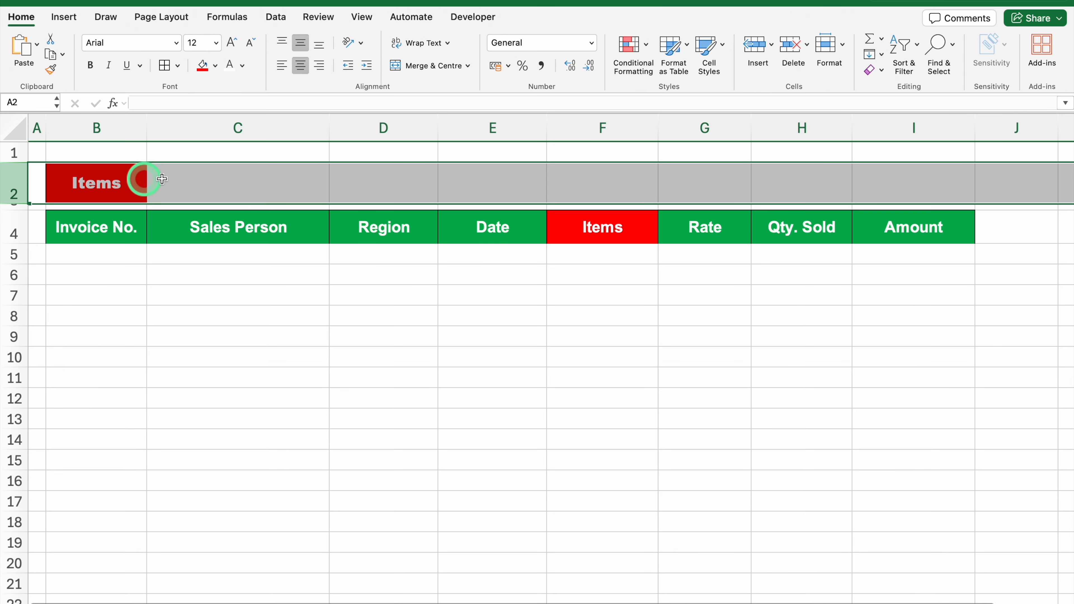
Step: Add a List data validation to cell C2 with column F of the Employee Data sheet as its source
left_click(211, 183)
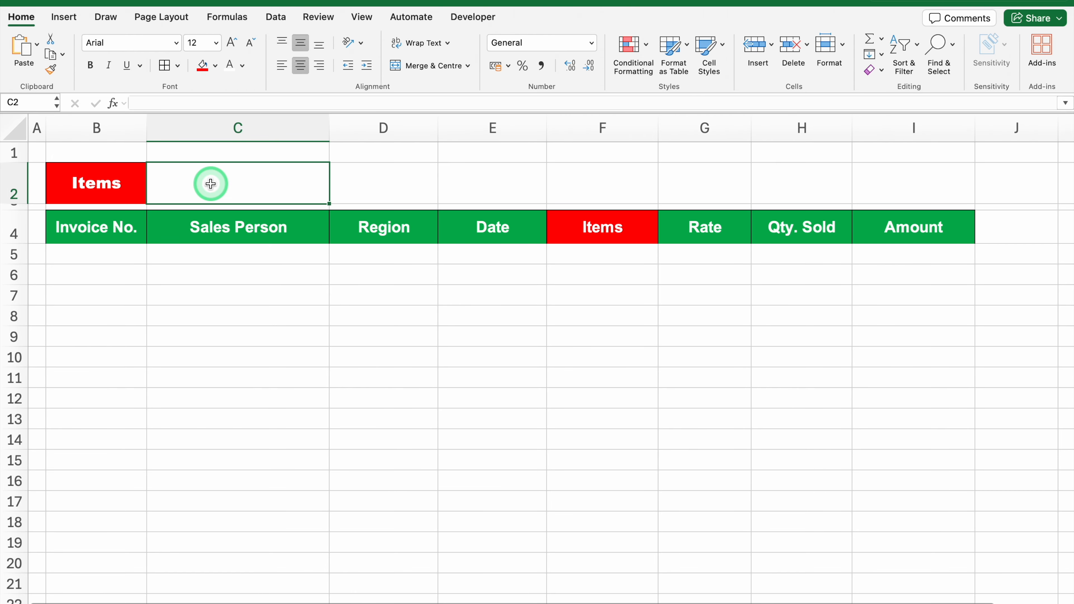
left_click(276, 18)
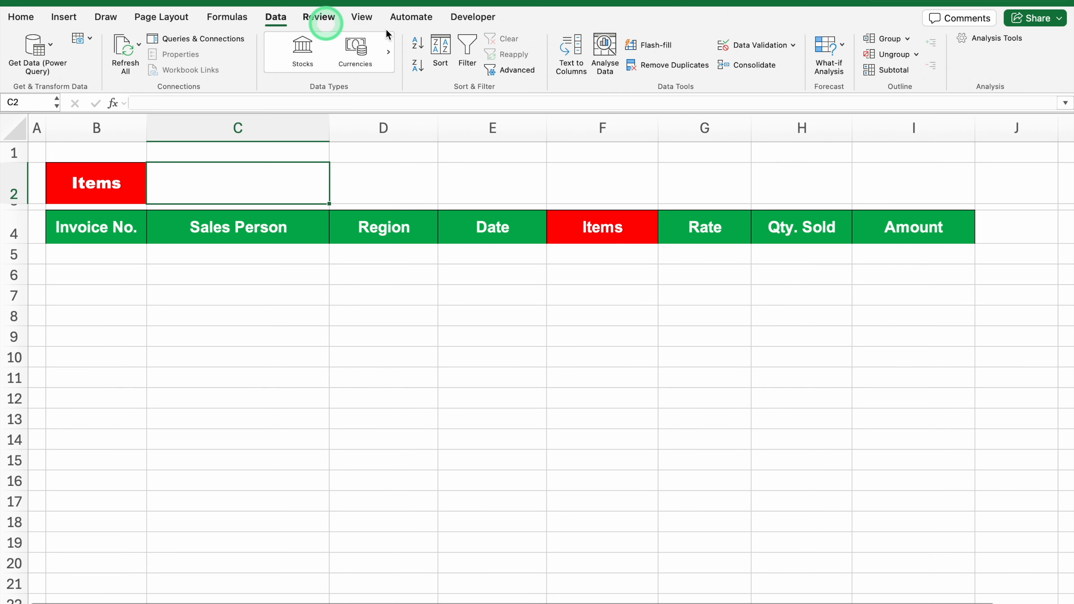
left_click(757, 45)
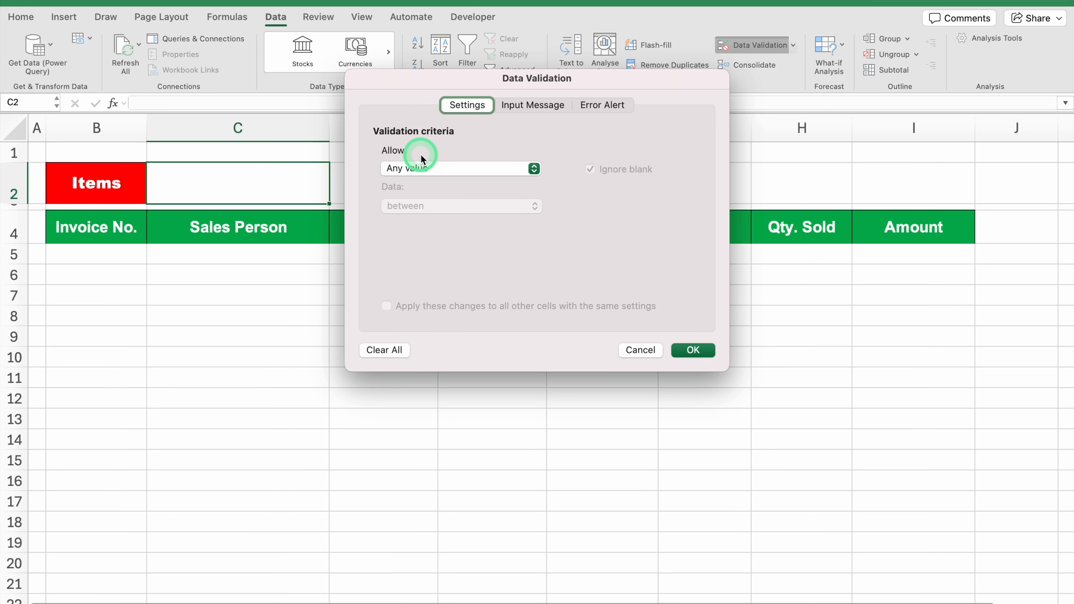
left_click(475, 166)
left_click(446, 214)
left_click(444, 243)
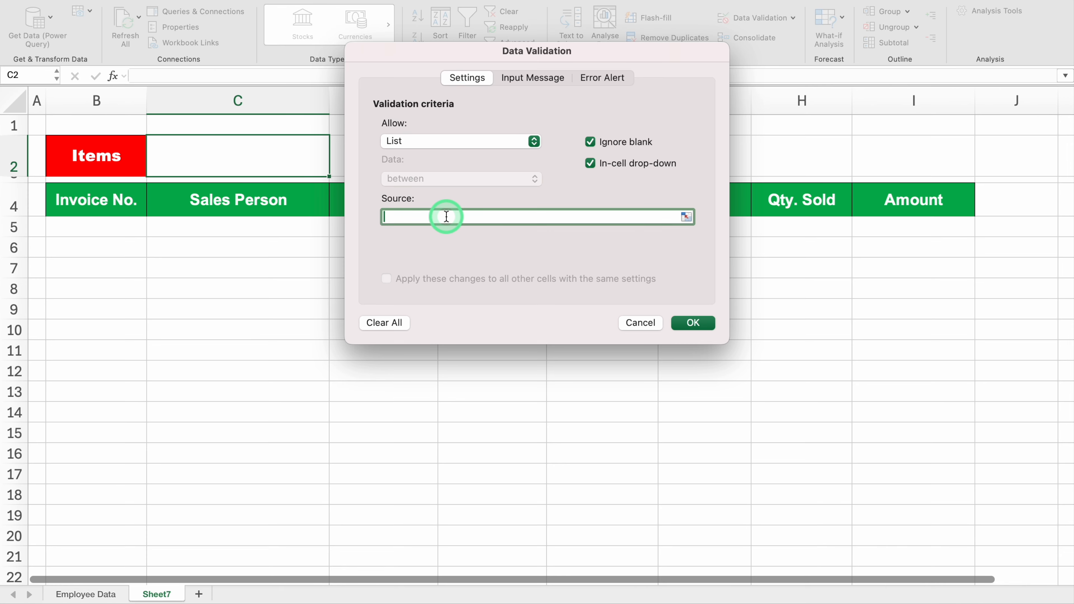
left_click(685, 217)
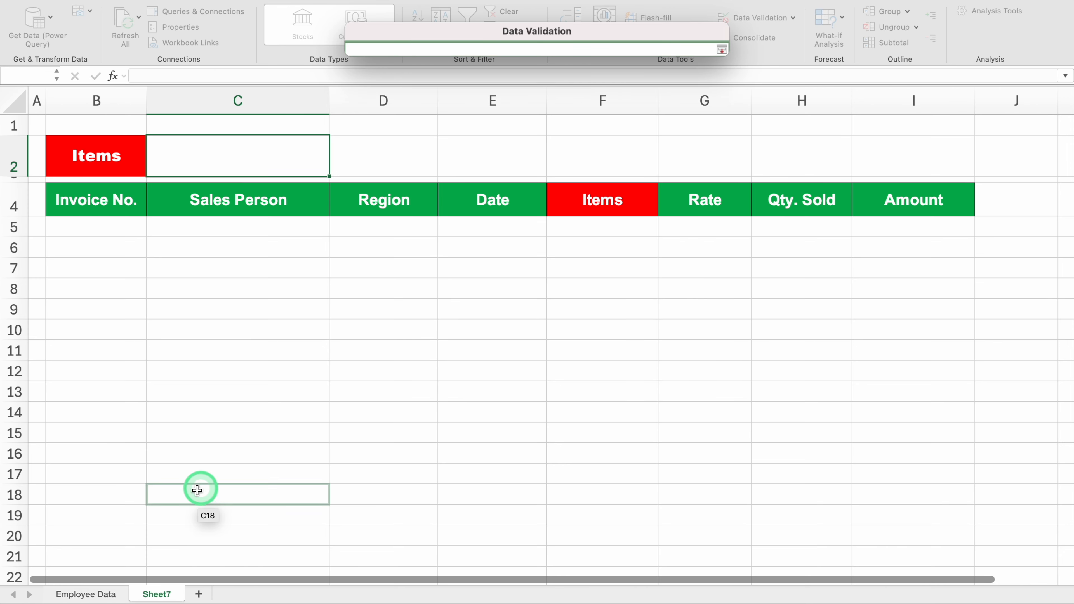
left_click(102, 594)
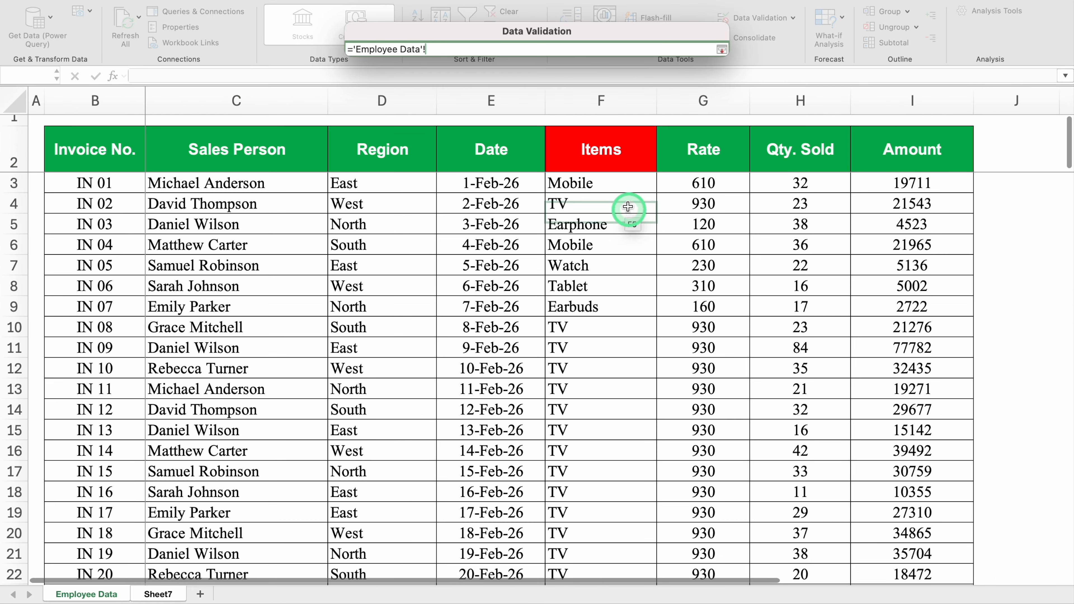
left_click(604, 96)
left_click(722, 49)
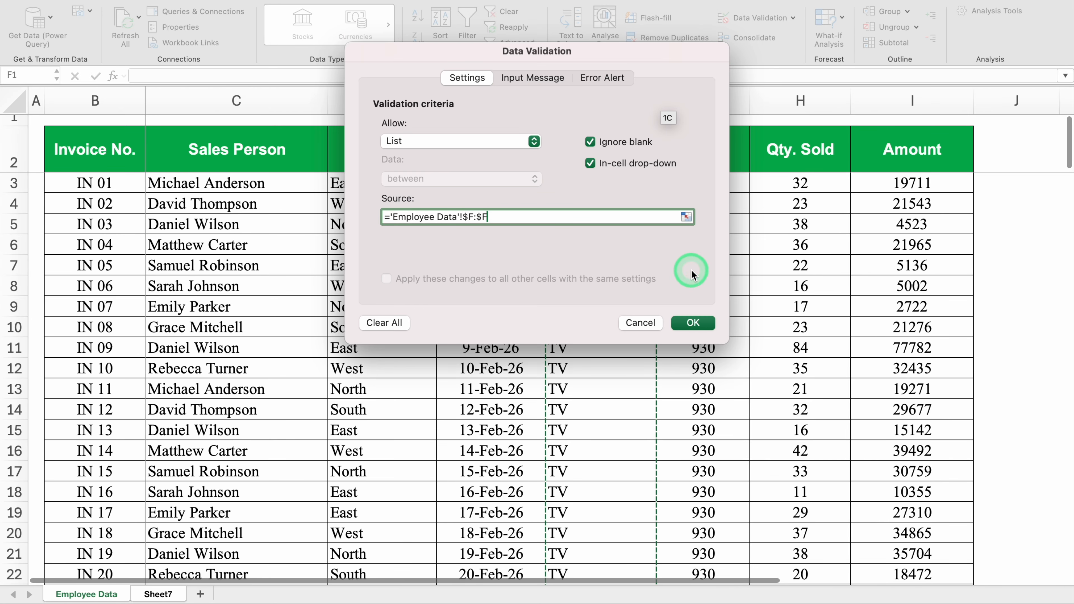
left_click(692, 323)
Step: Choose Mobile from the drop-down list in C2 and fill the cell with orange
left_click(334, 170)
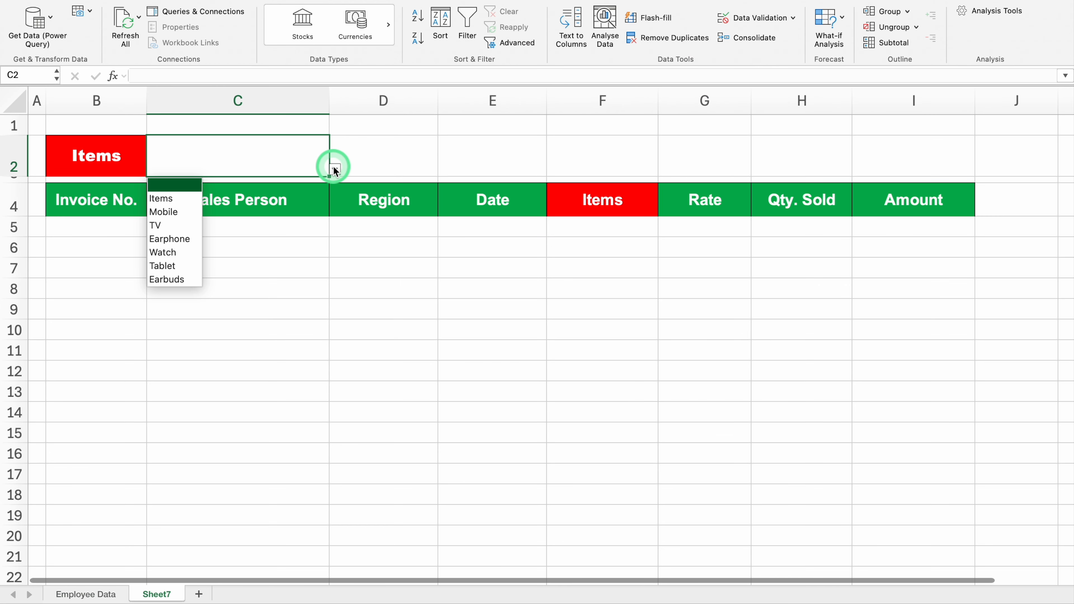
left_click(192, 213)
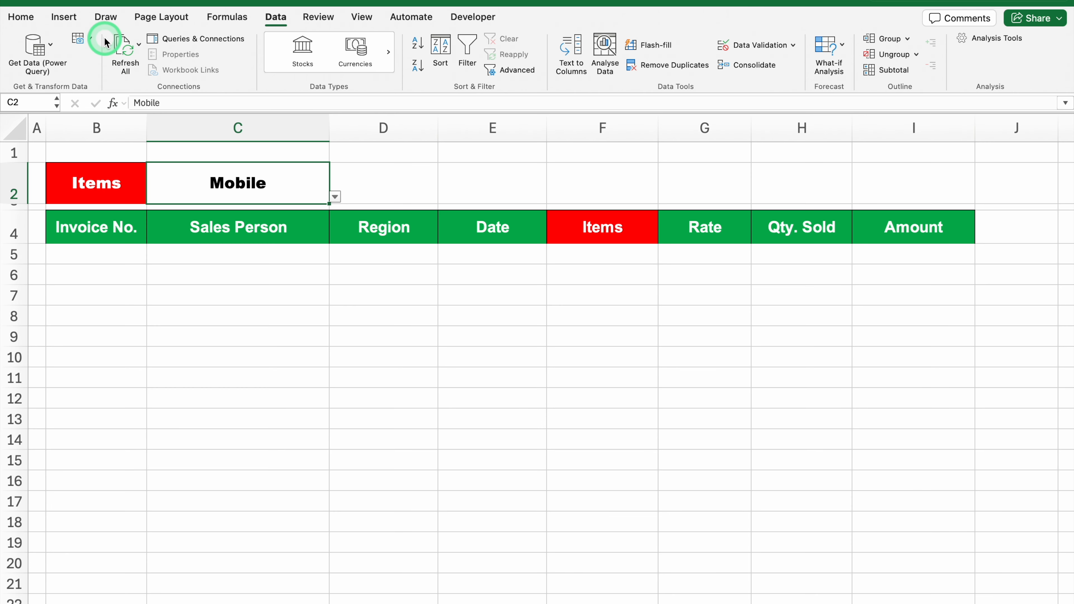
left_click(22, 17)
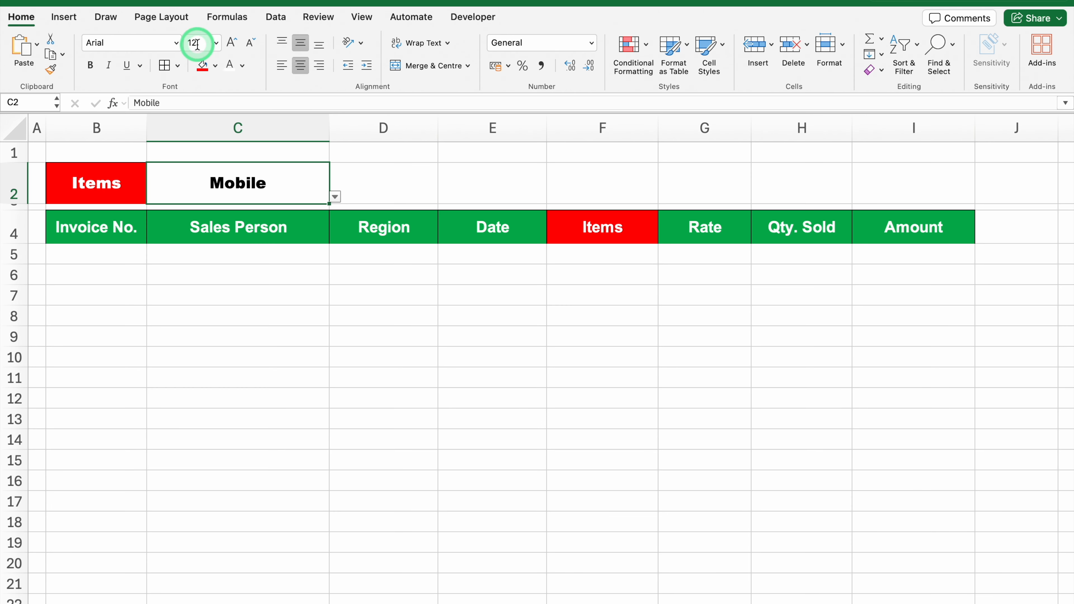
left_click(215, 65)
left_click(232, 236)
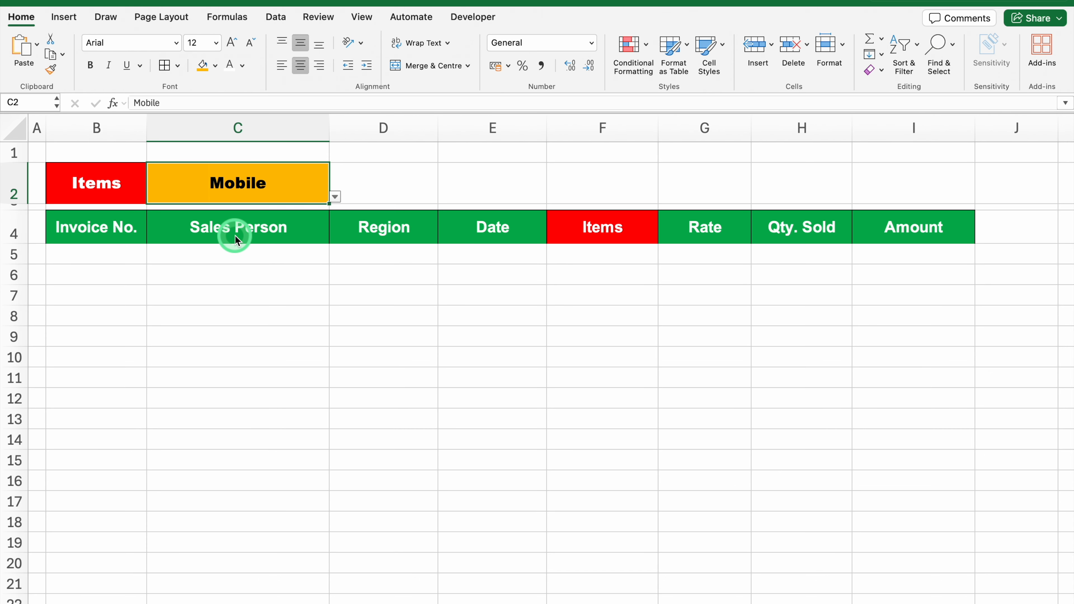
Step: Create a Classic conditional formatting rule for the whole sheet that only formats cells that contain No Blanks
left_click(16, 130)
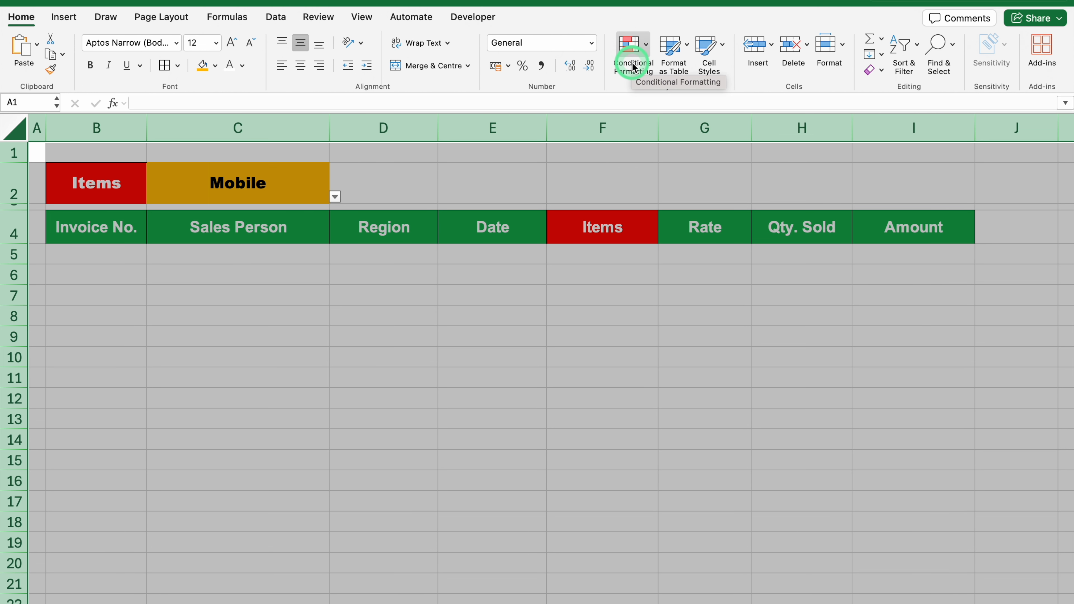
left_click(634, 51)
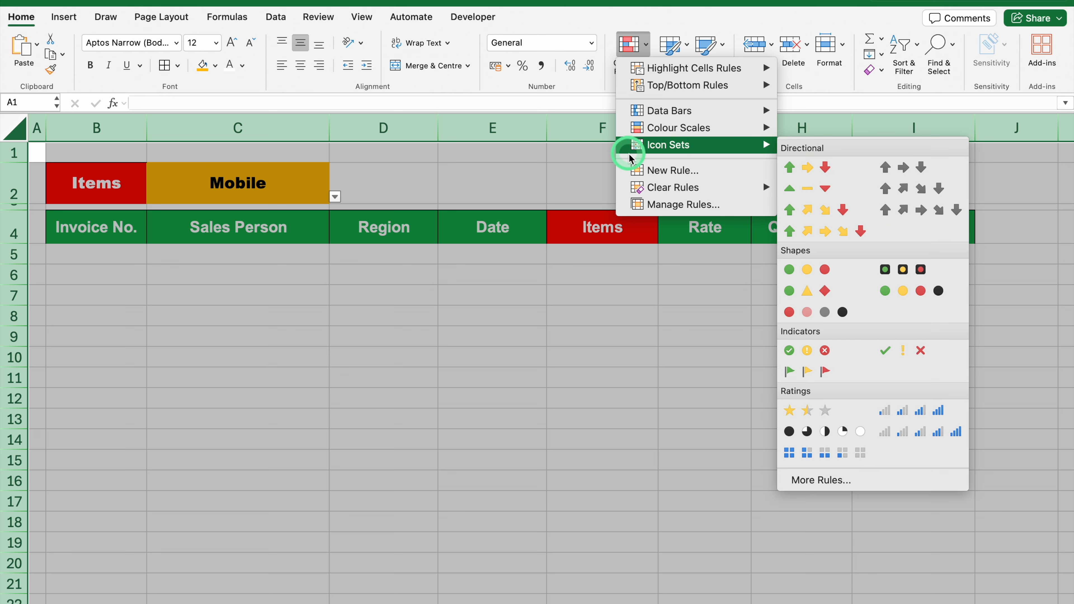
left_click(669, 170)
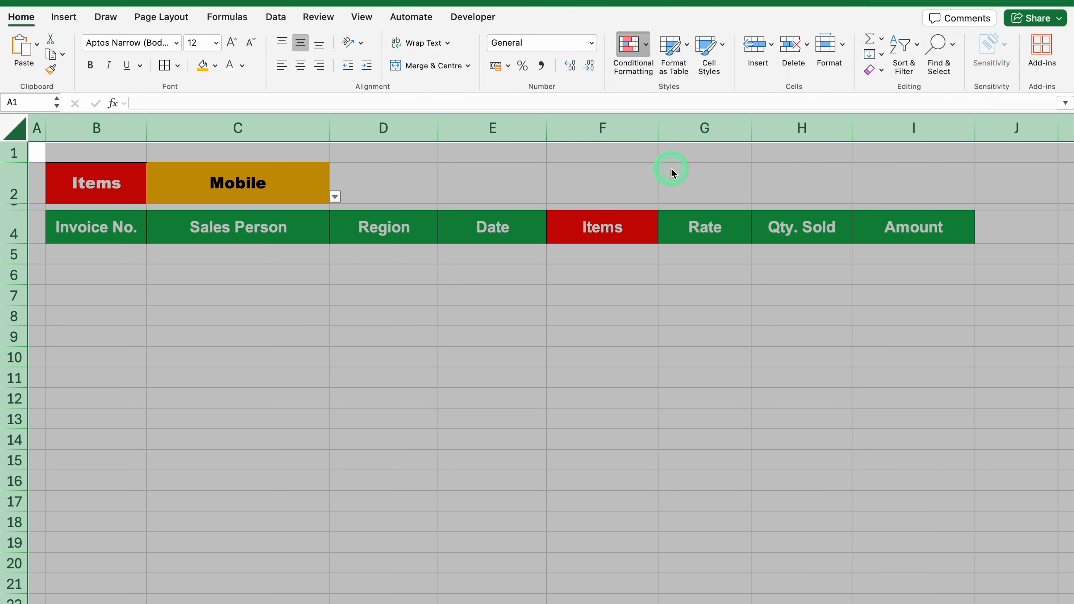
left_click(533, 140)
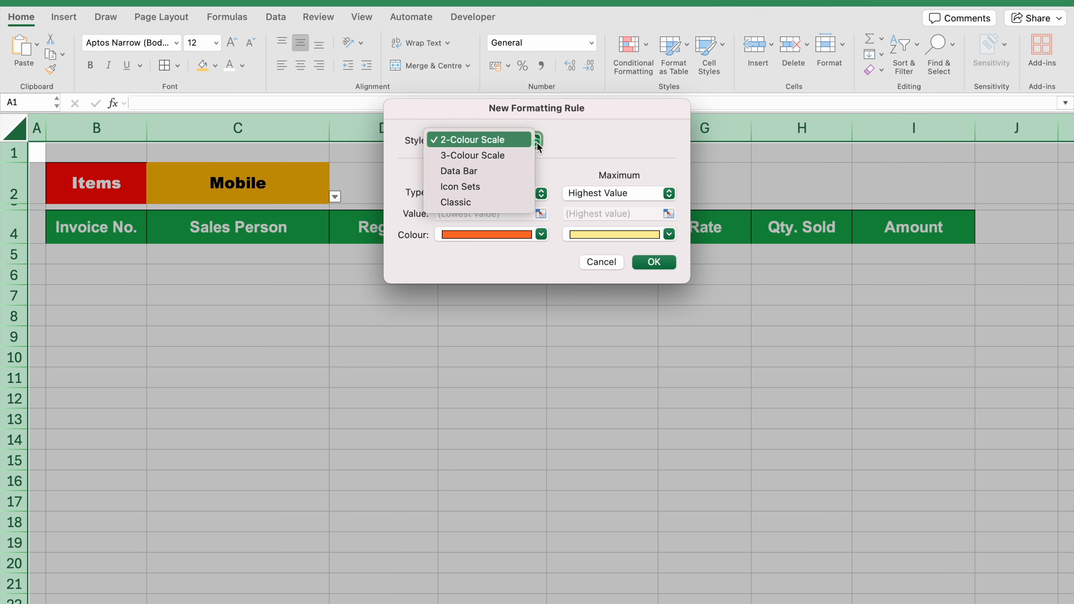
left_click(511, 198)
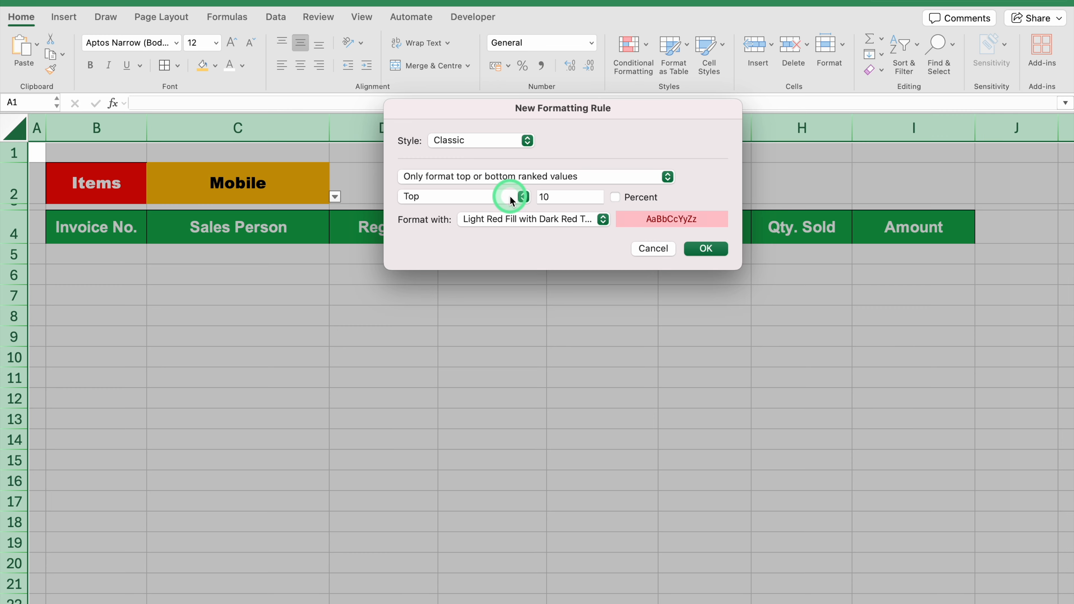
left_click(545, 182)
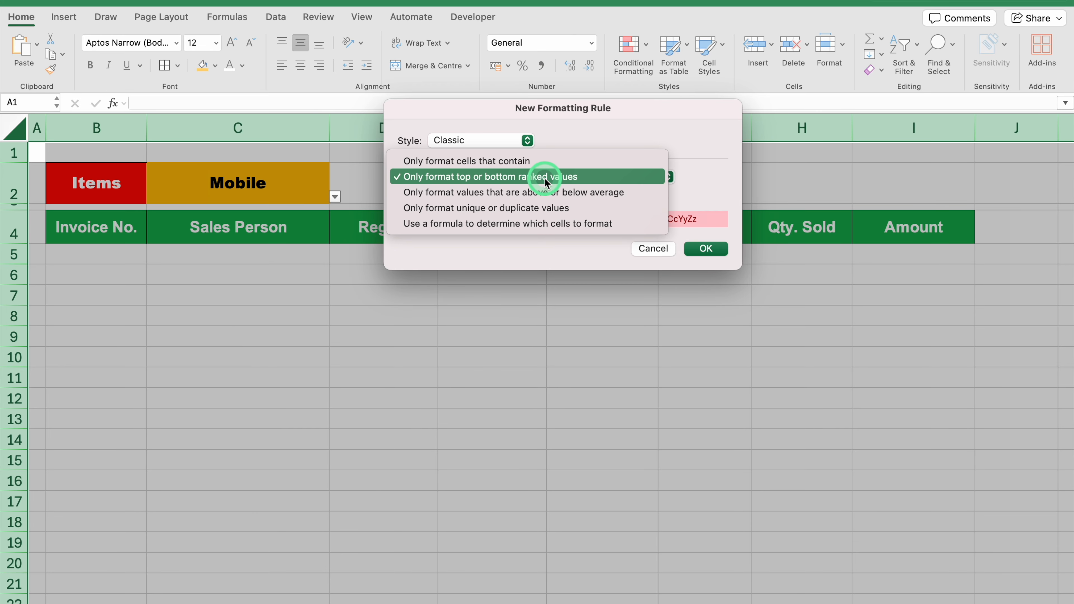
left_click(581, 163)
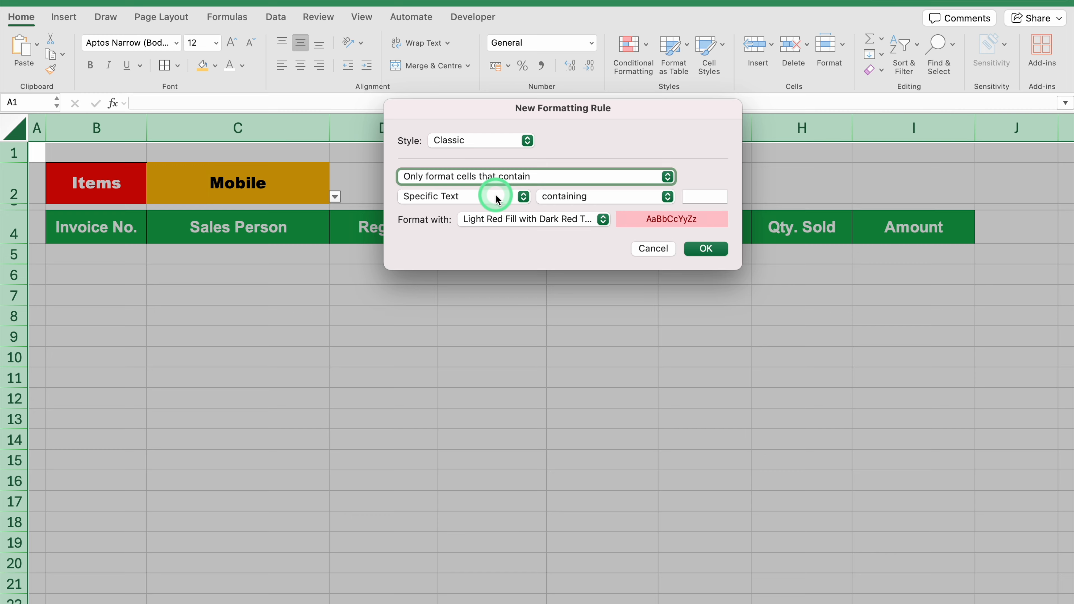
left_click(523, 197)
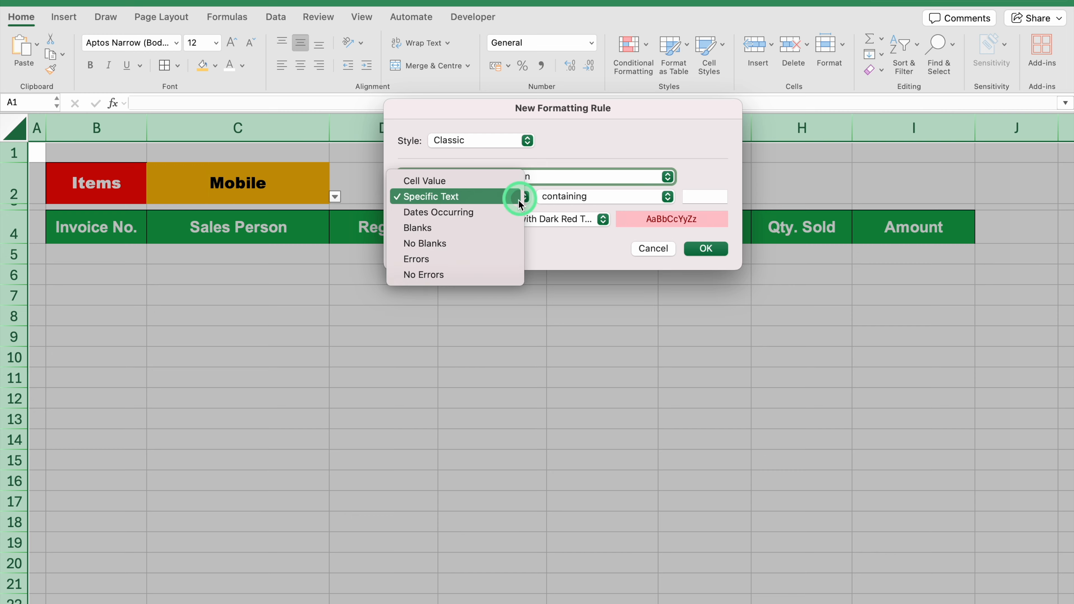
left_click(498, 239)
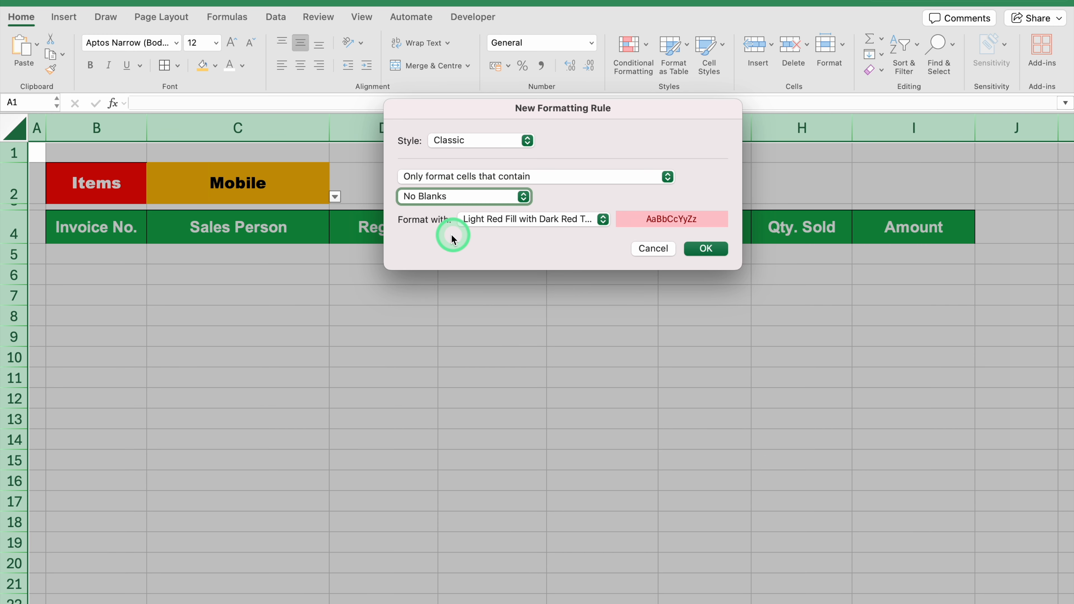
Step: Give the No Blanks rule a customised format with an Outline border and apply the rule
left_click(604, 219)
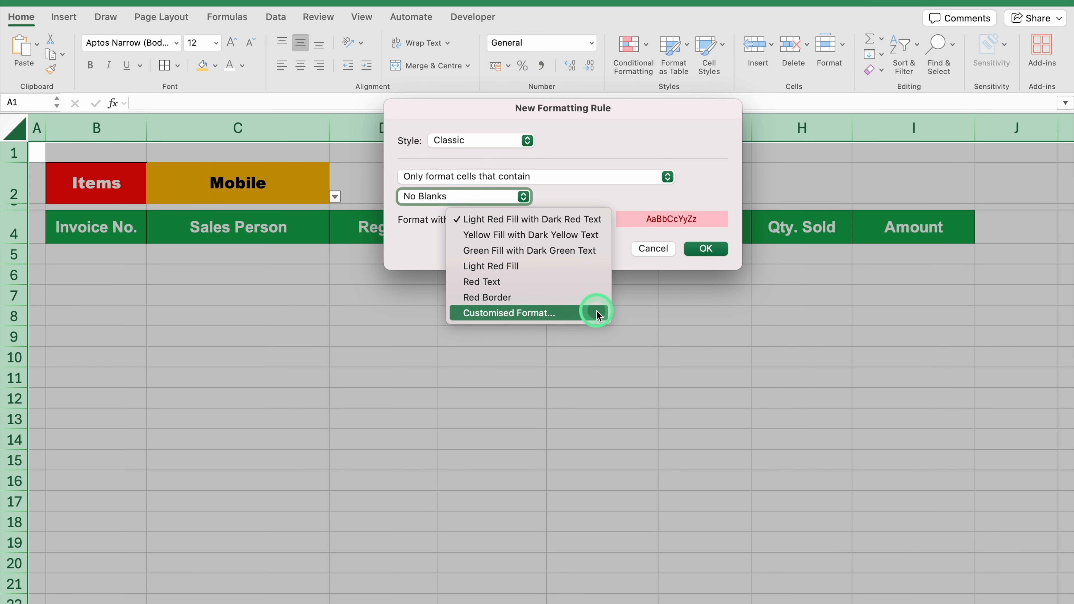
left_click(597, 313)
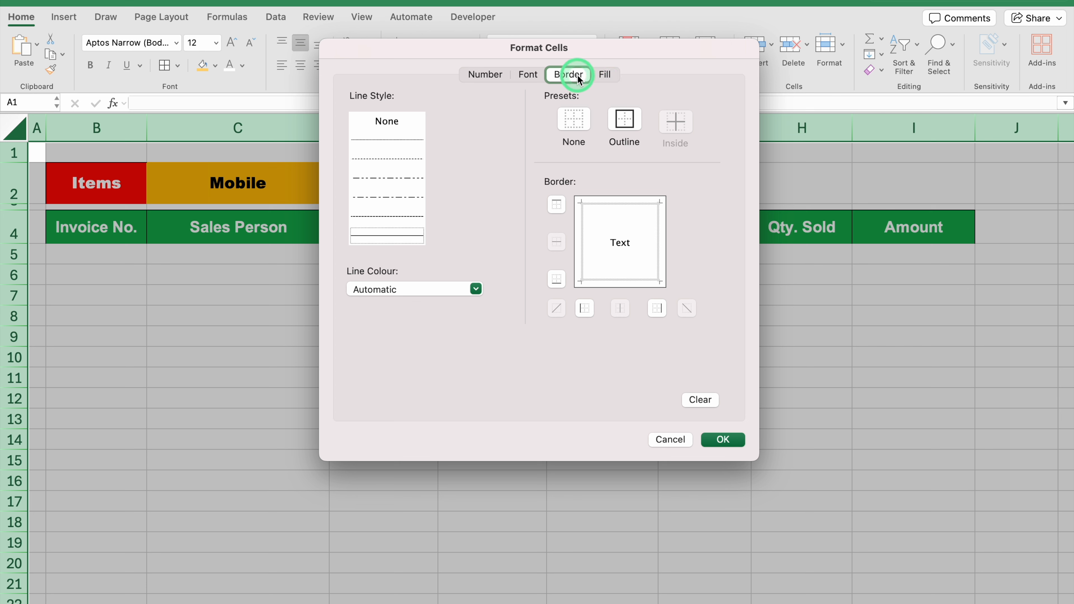
left_click(629, 122)
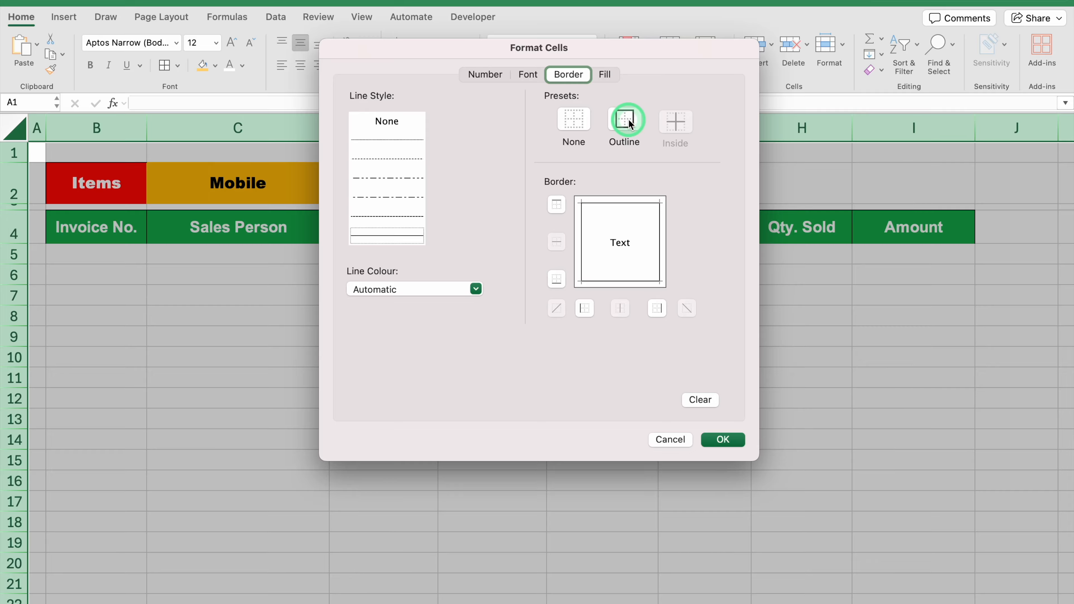
left_click(723, 440)
left_click(701, 247)
Step: Test the border rule by entering f in cell D11, and clear the cell again
left_click(369, 380)
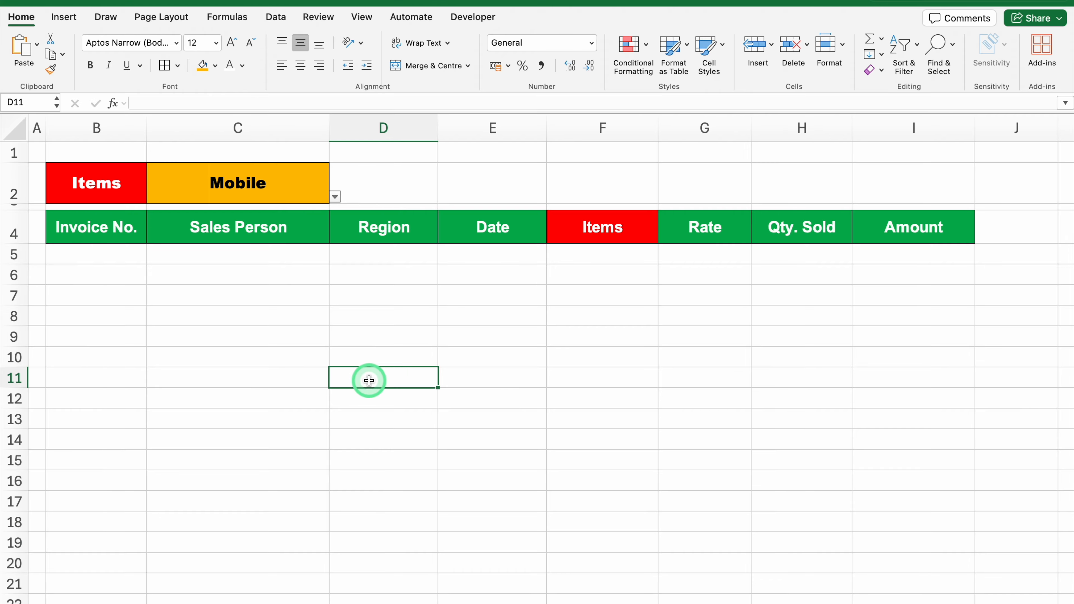
type("f")
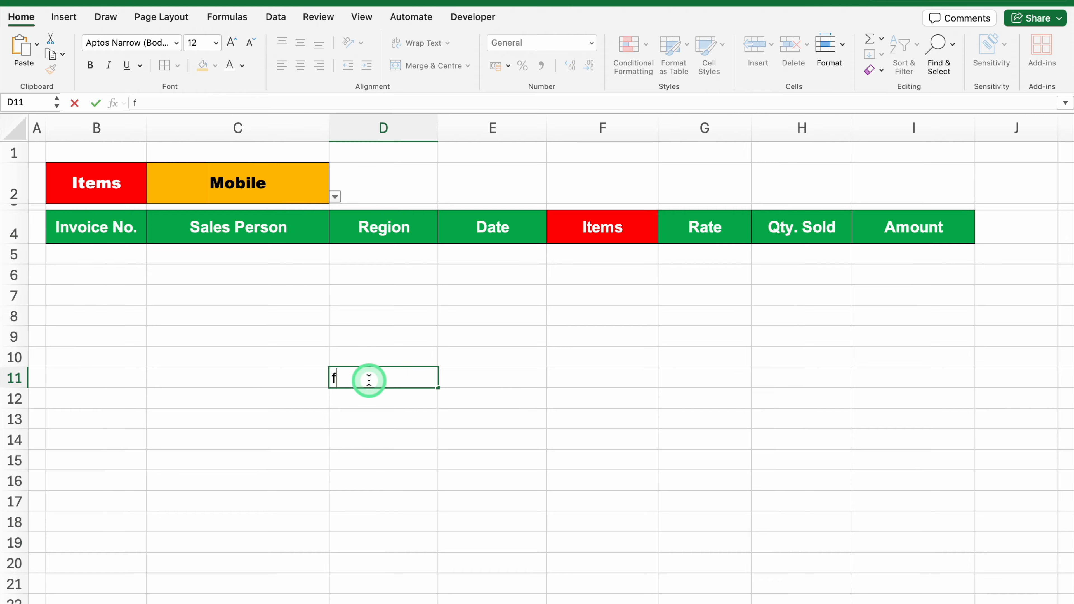
key("Return")
left_click(417, 448)
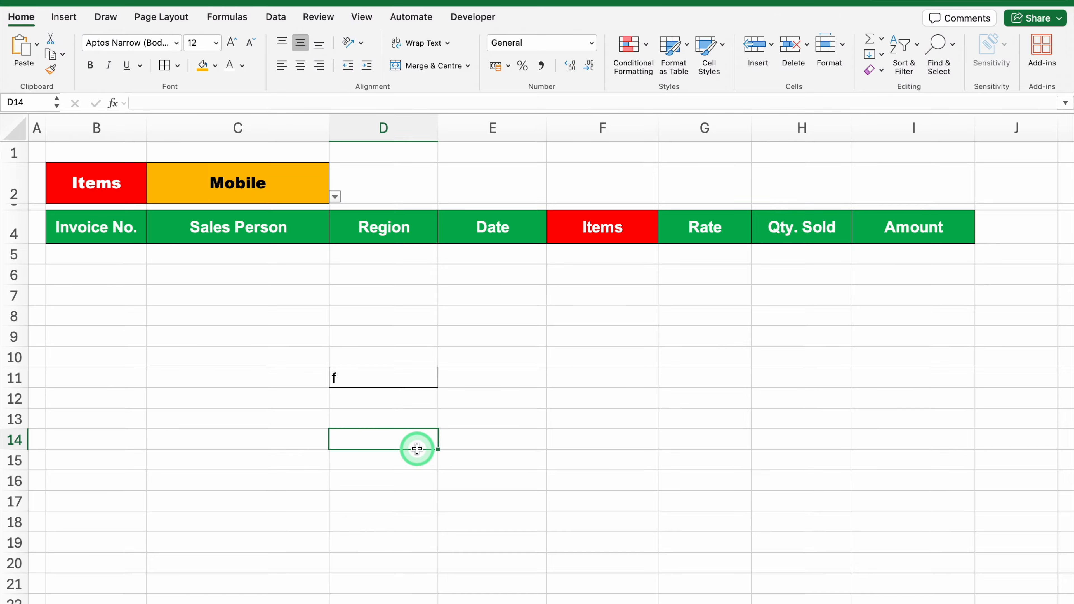
left_click(380, 380)
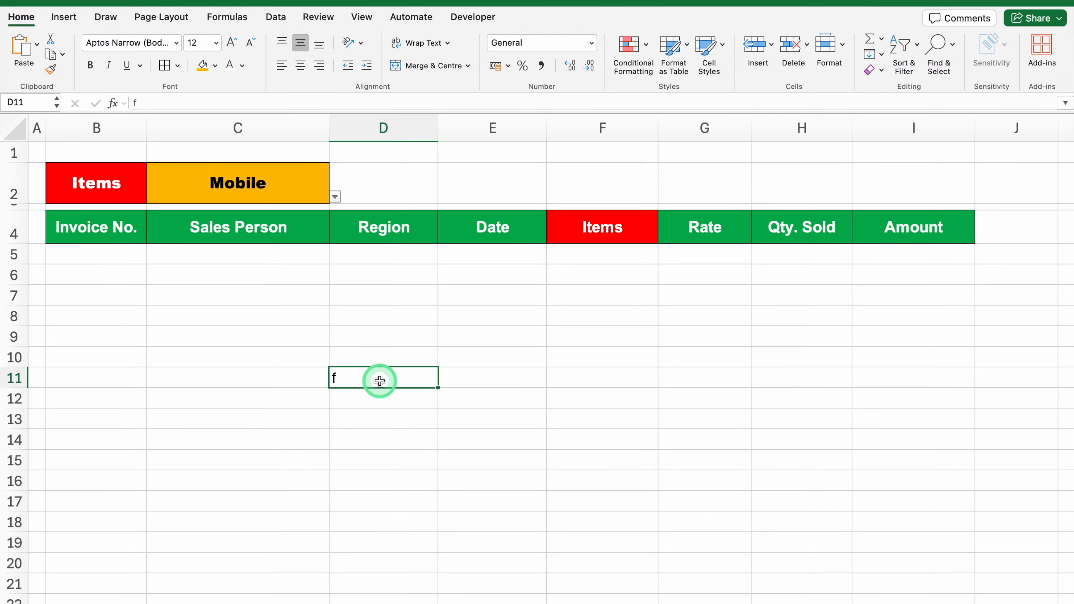
key("Delete")
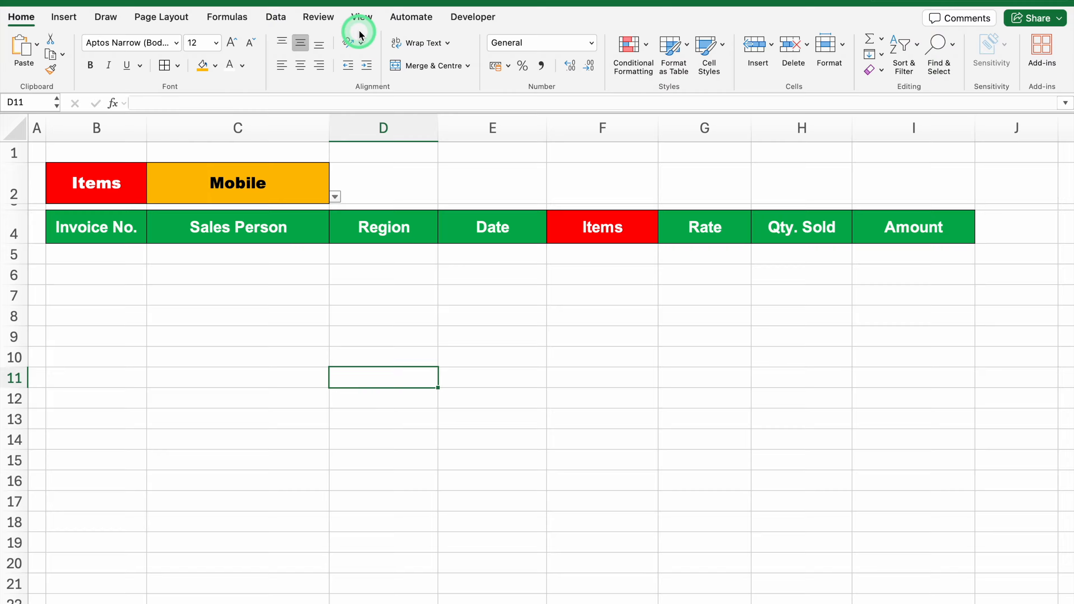
Step: Hide the gridlines on the report sheet
left_click(361, 18)
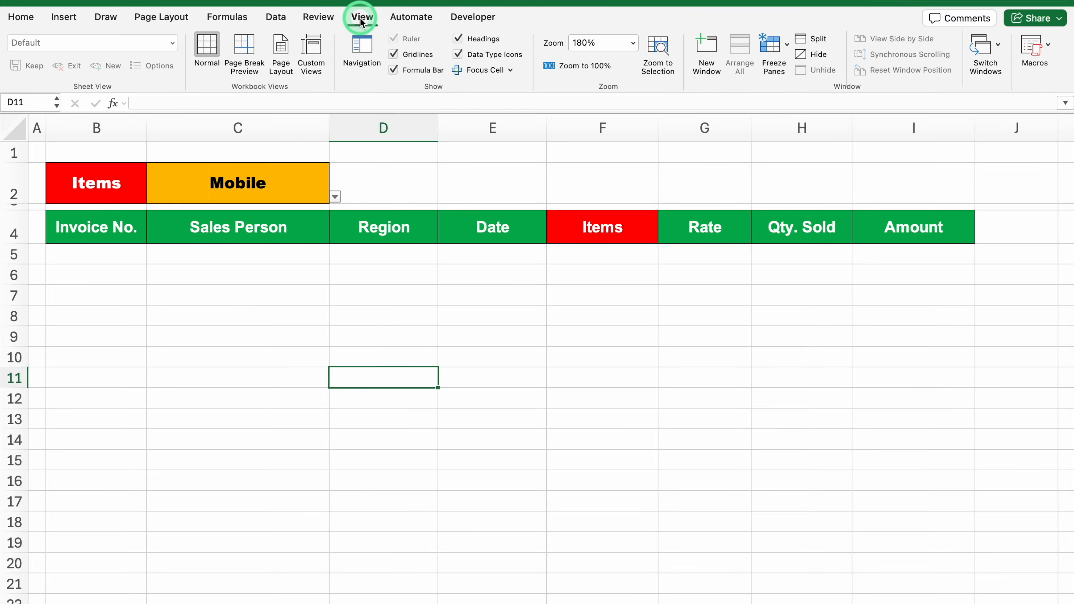
left_click(408, 55)
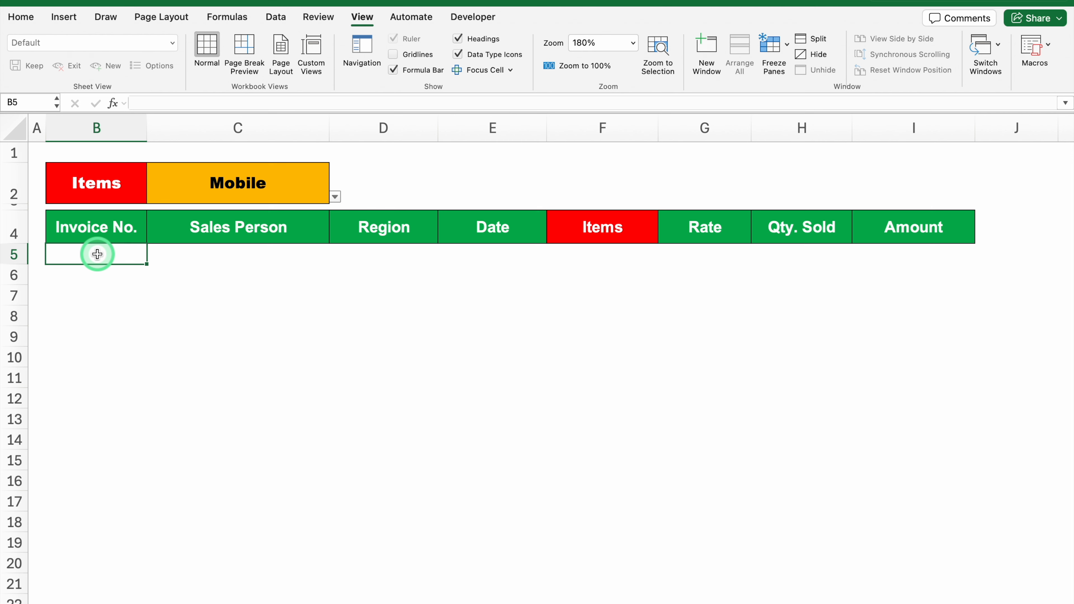
Step: Start a FILTER formula in cell B5 with columns B:I of the Employee Data sheet as its array
type("=")
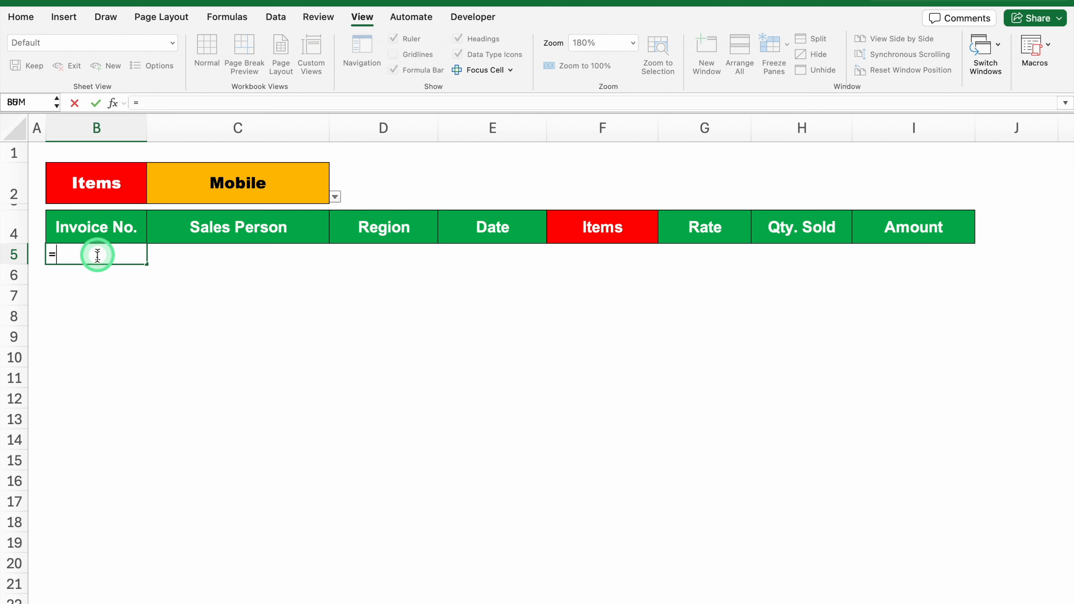
type("FILTER")
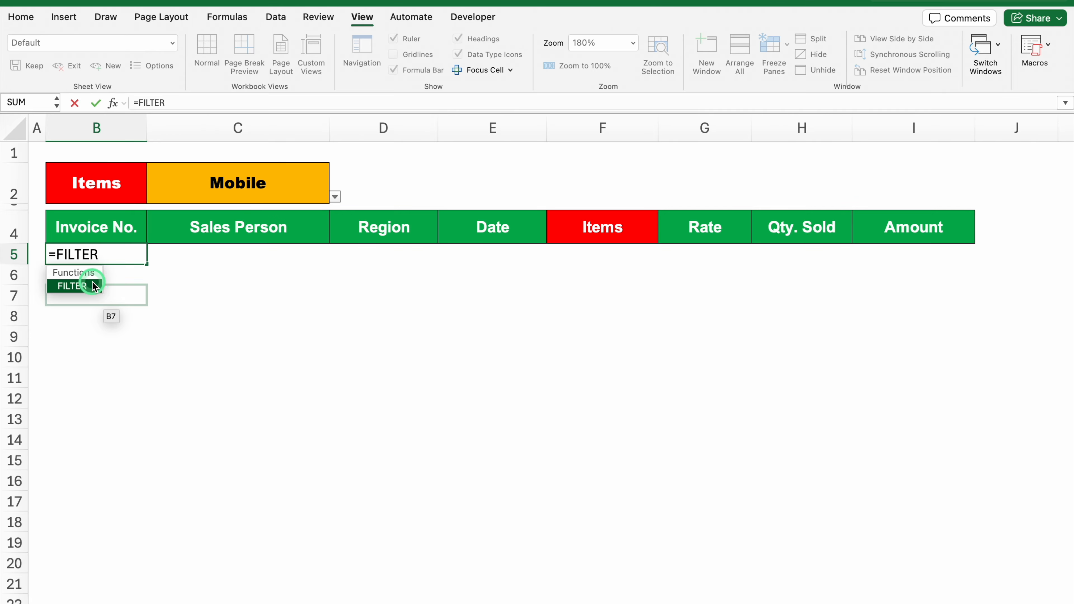
double_click(102, 286)
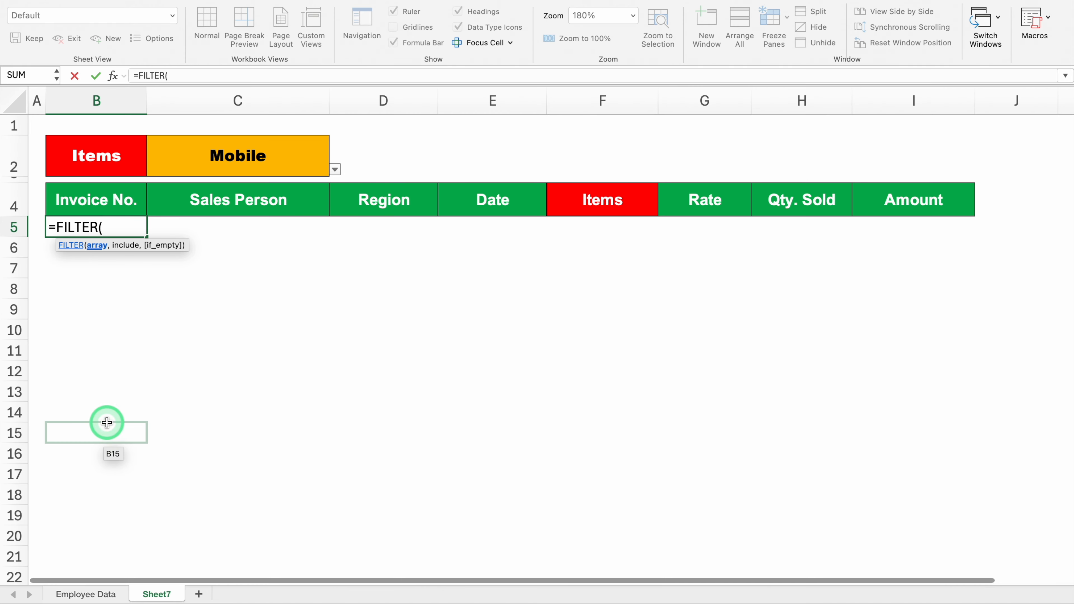
left_click(101, 597)
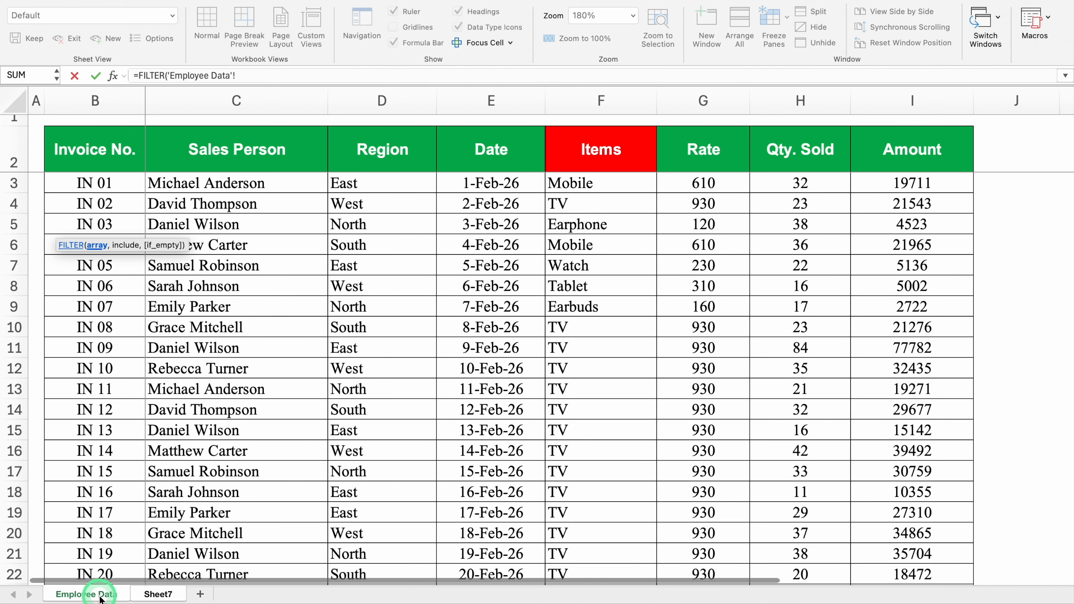
left_click(97, 157)
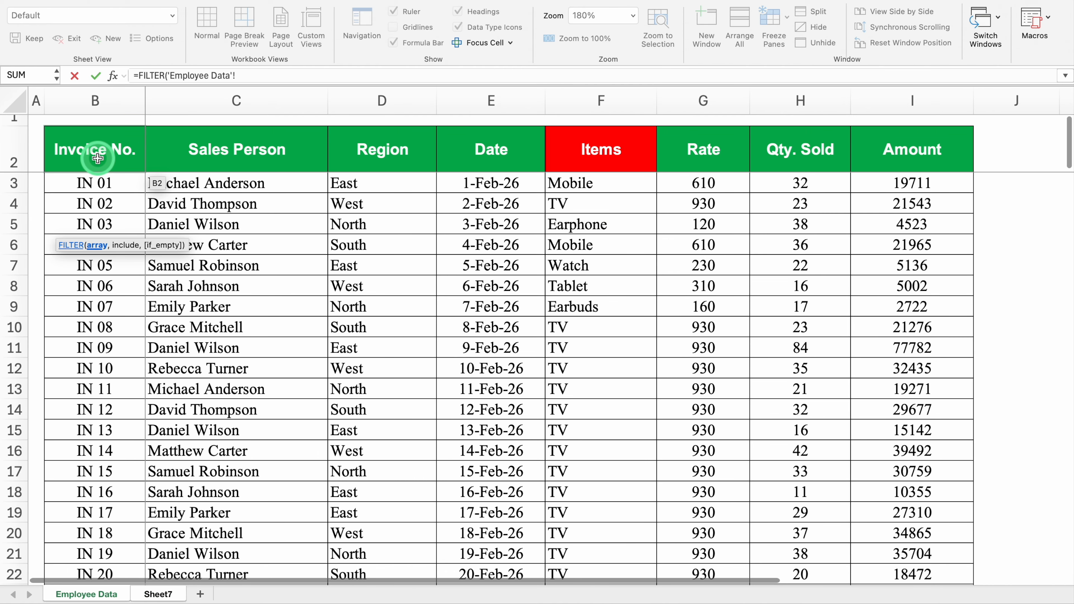
left_click(94, 99)
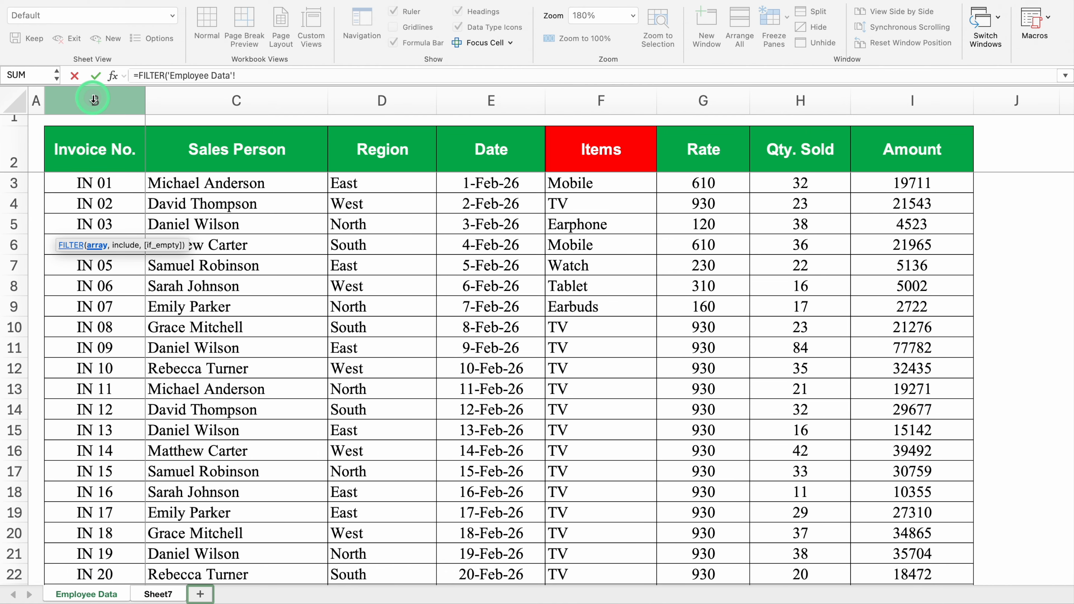
left_click_drag(94, 99, 909, 120)
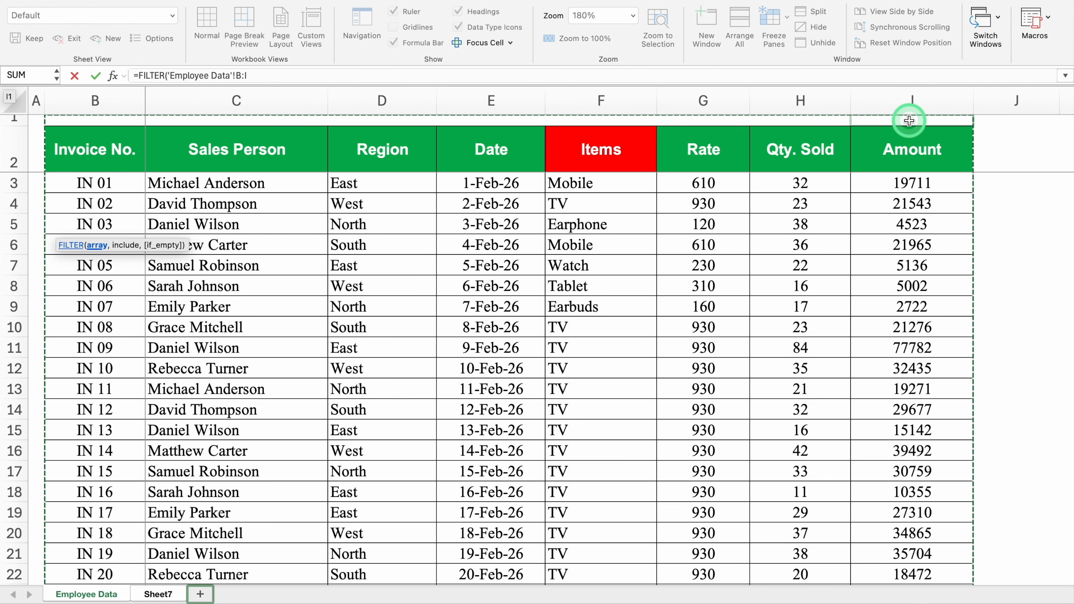
type(",")
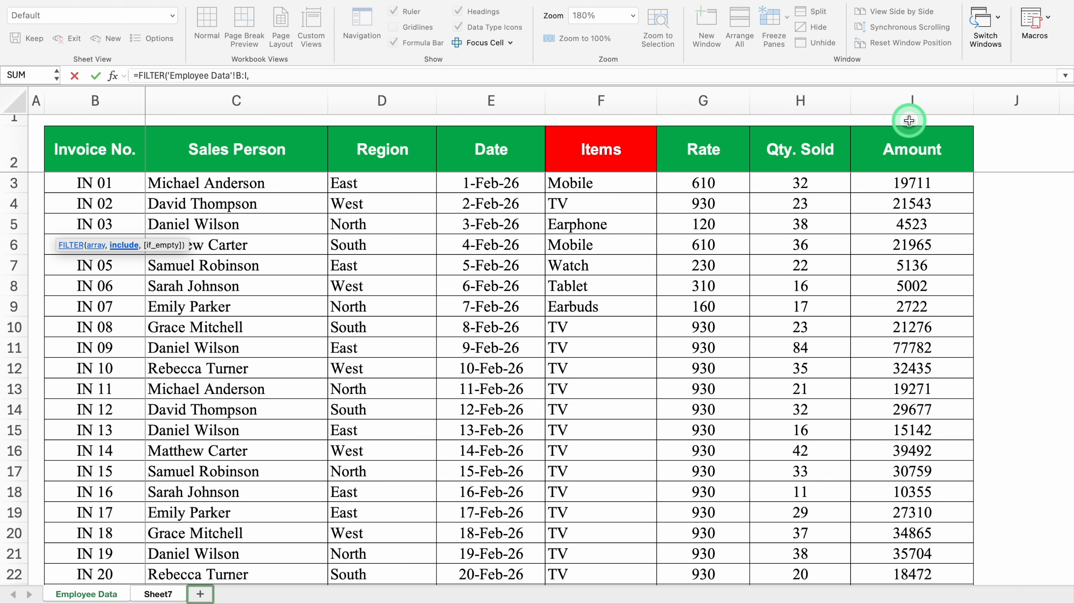
Step: Complete the FILTER formula with the condition that column F of Employee Data equals Sheet7!C2
left_click(116, 263)
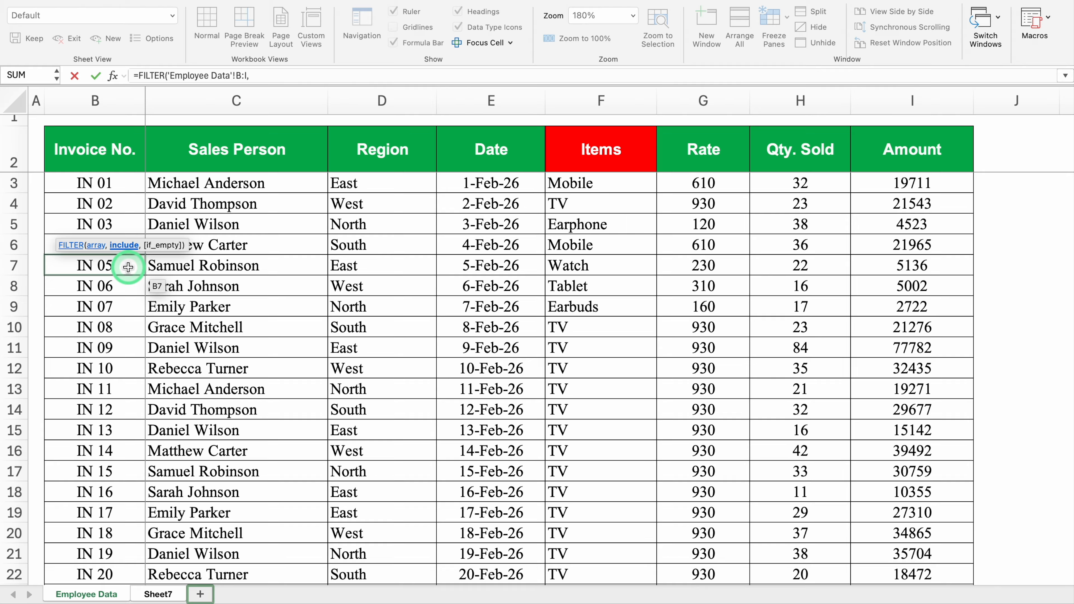
left_click(596, 100)
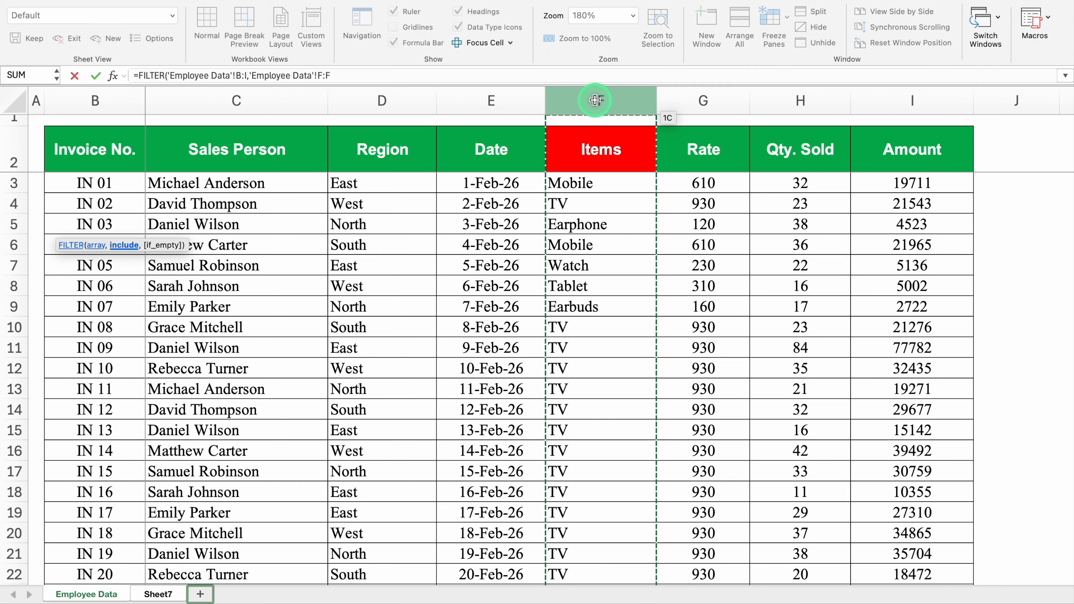
type("=")
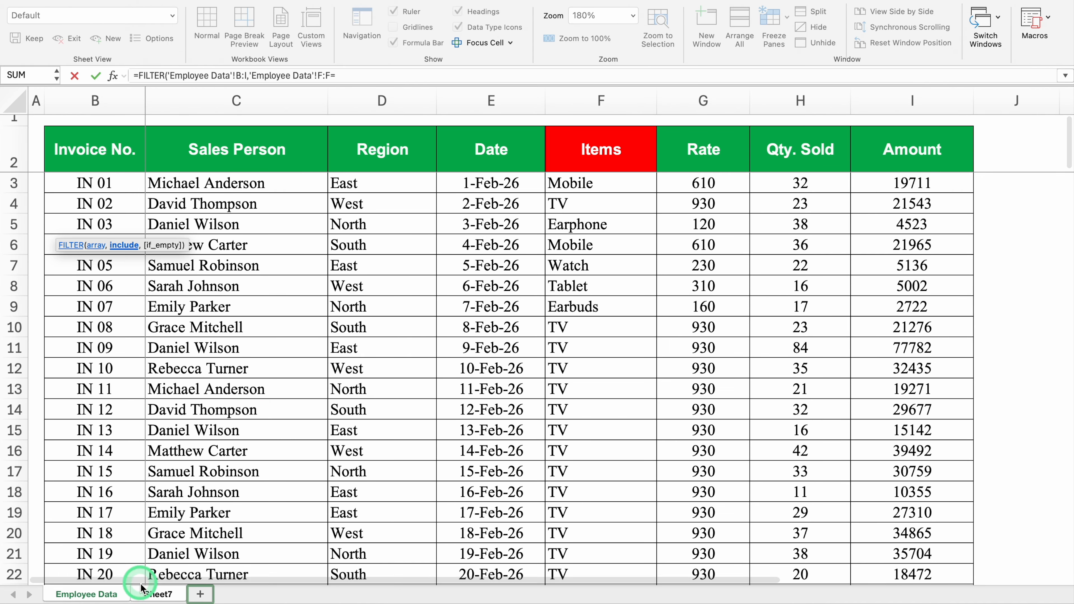
left_click(156, 594)
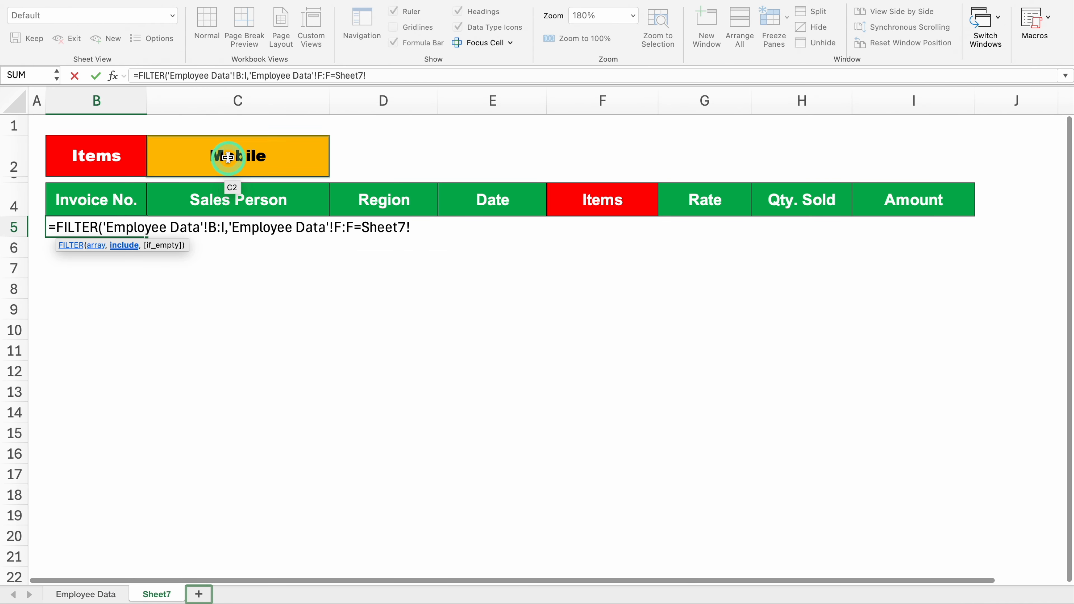
left_click(273, 154)
type(")")
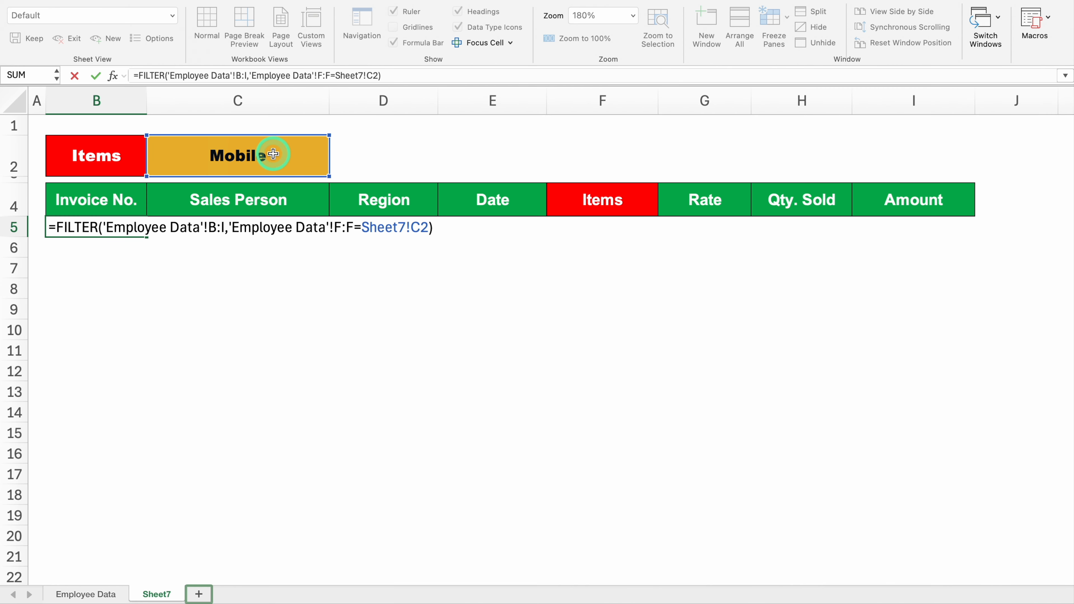
key("Return")
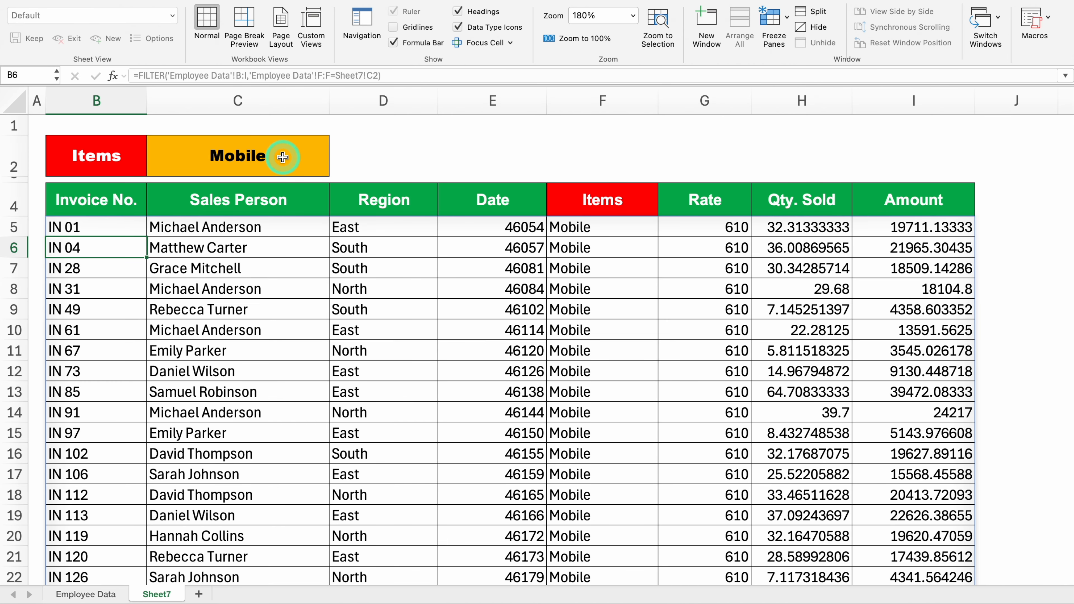
Step: Rename the report sheet Mobile, reusing the item name copied from cell C2
left_click(282, 157)
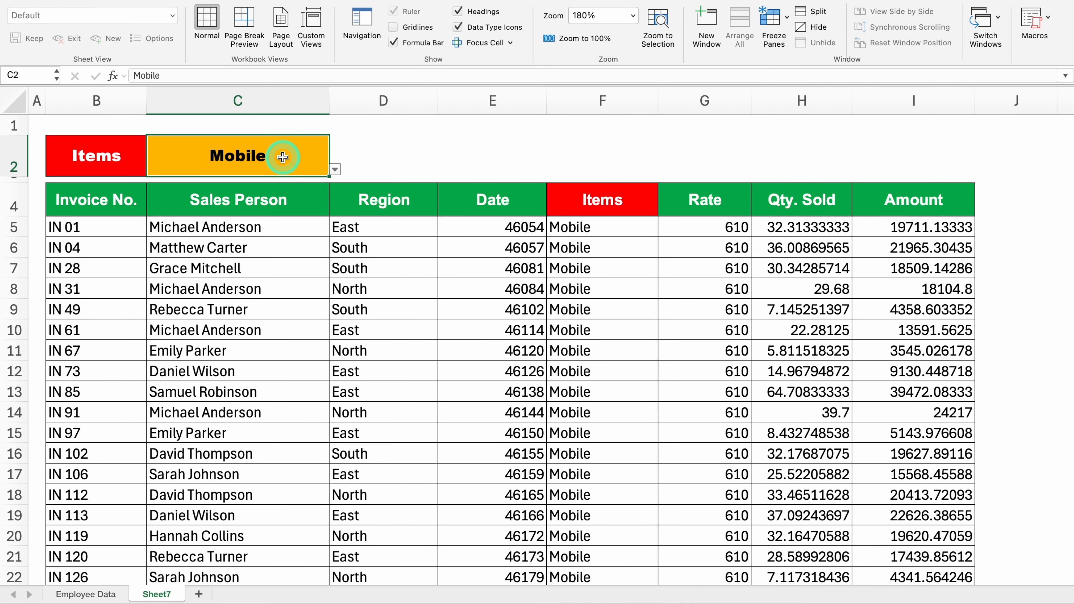
left_click_drag(200, 76, 119, 76)
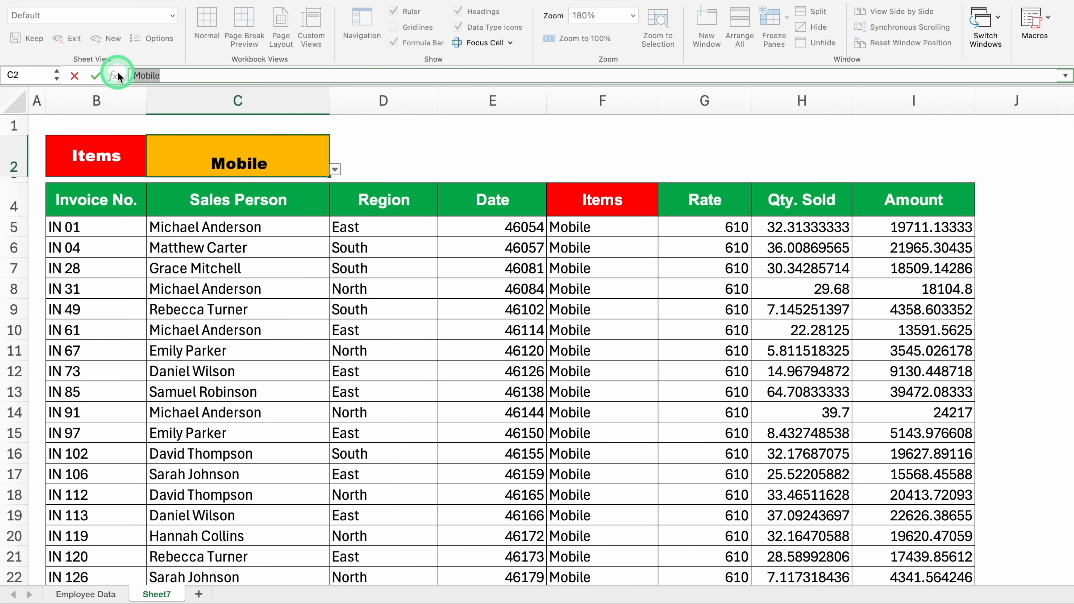
key("Return")
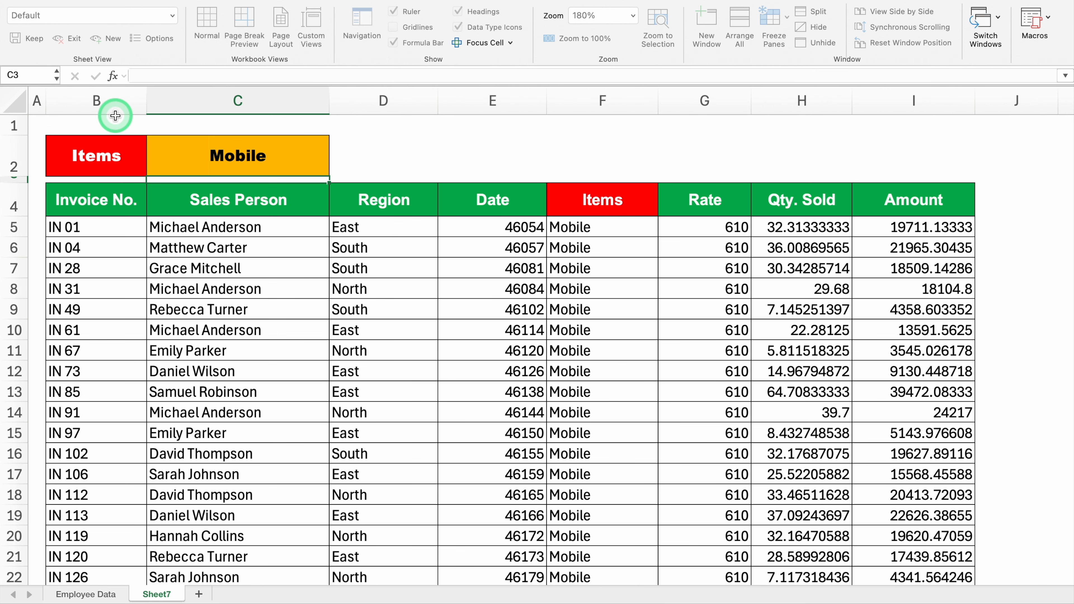
double_click(165, 594)
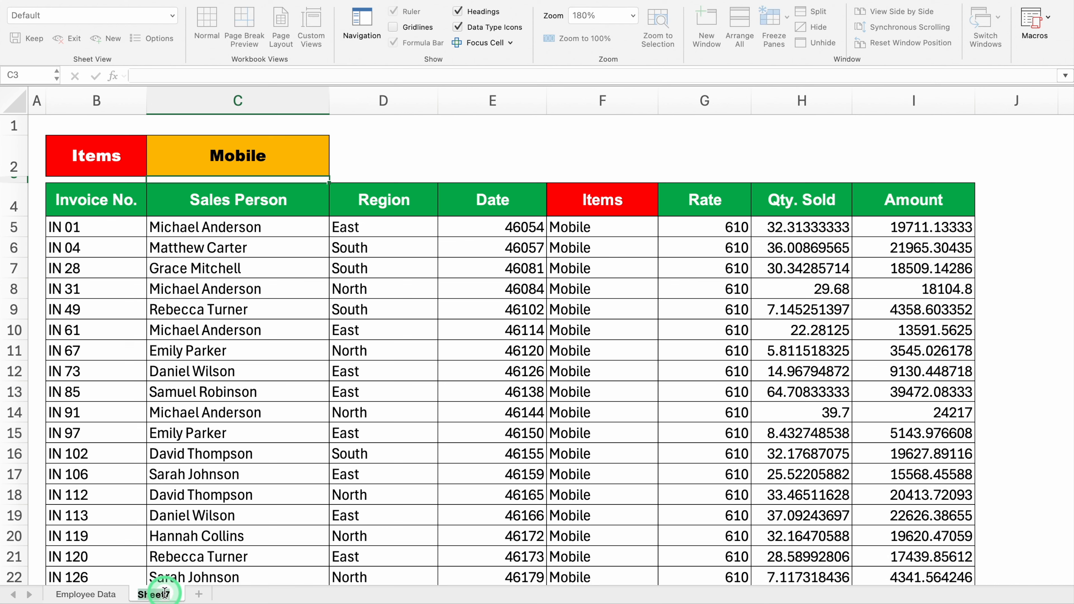
type("Mobile")
left_click(399, 229)
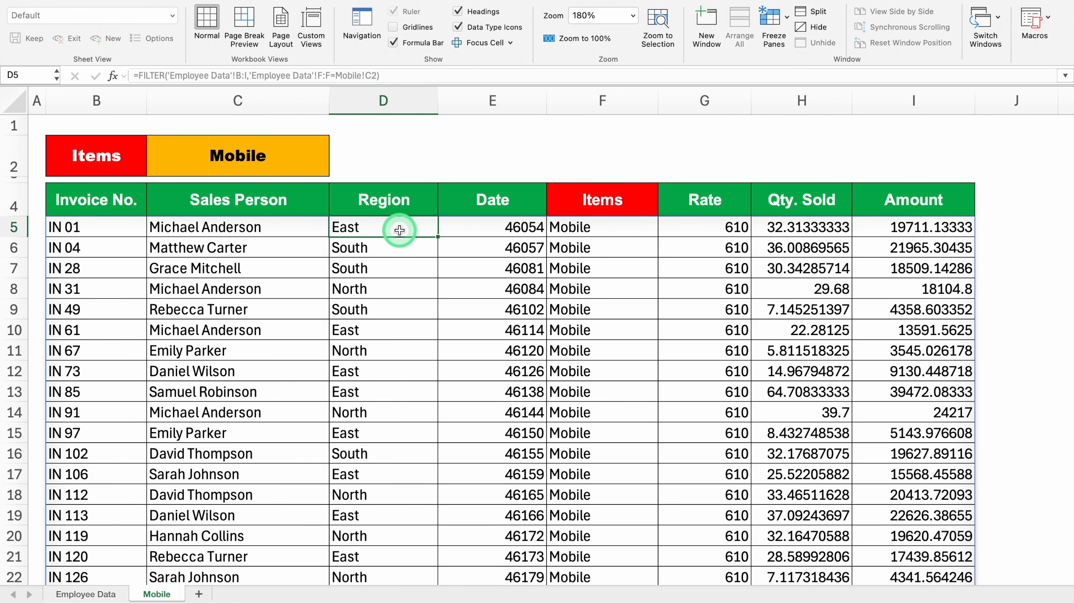
Step: Format column E of the Mobile sheet as Date with the 14-Mar-12 type
left_click(500, 96)
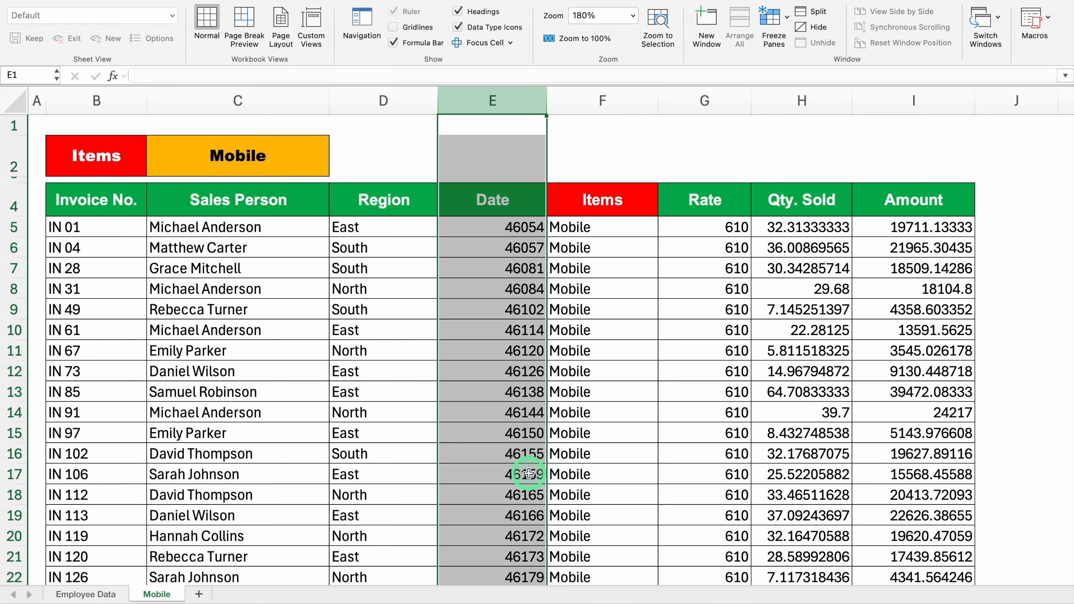
key("super+1")
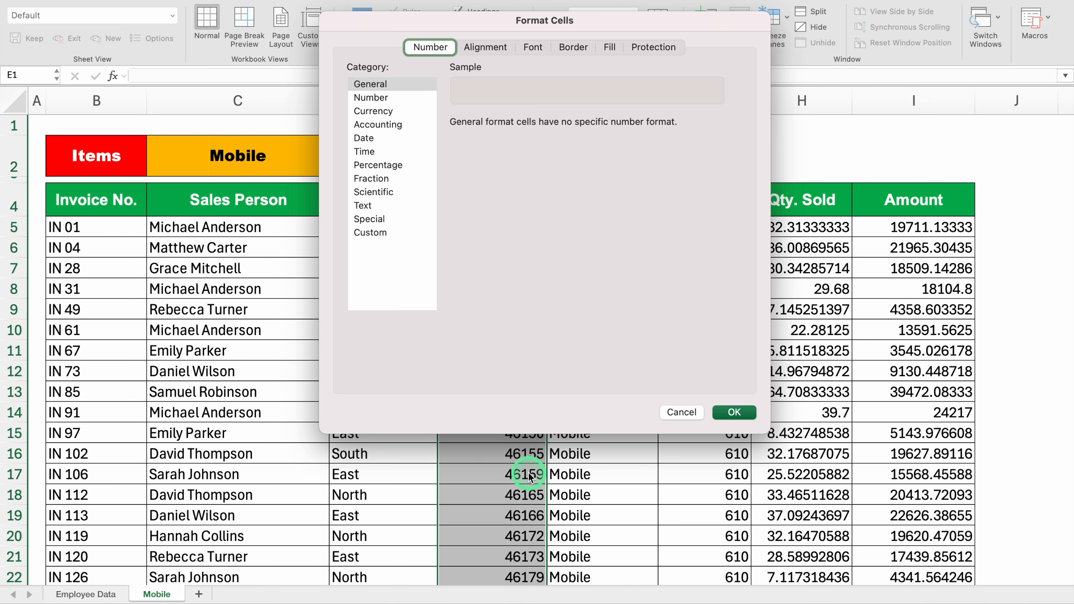
left_click(366, 137)
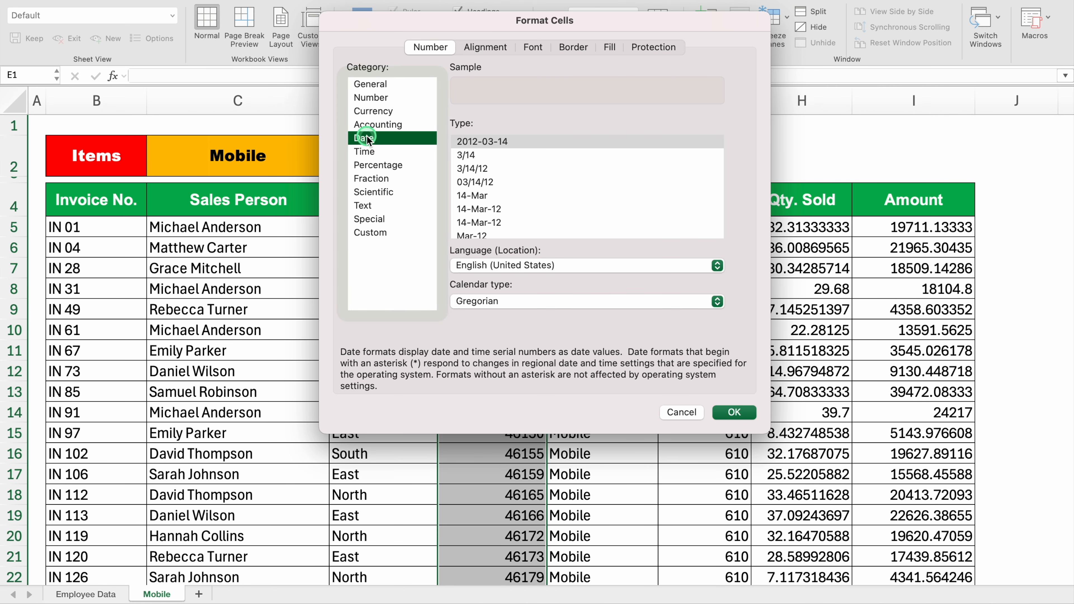
left_click(492, 209)
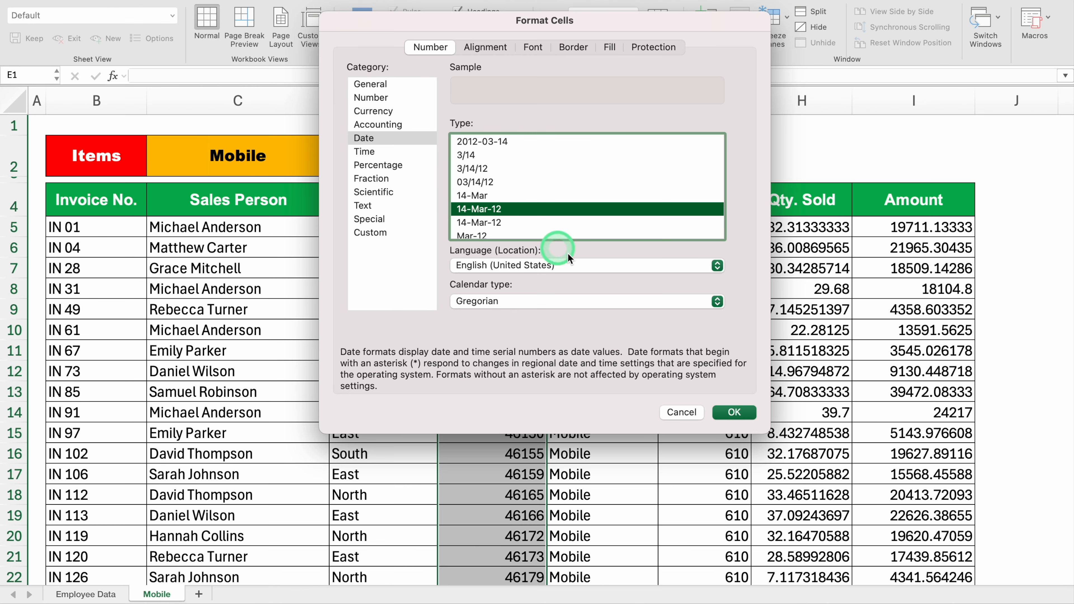
left_click(729, 413)
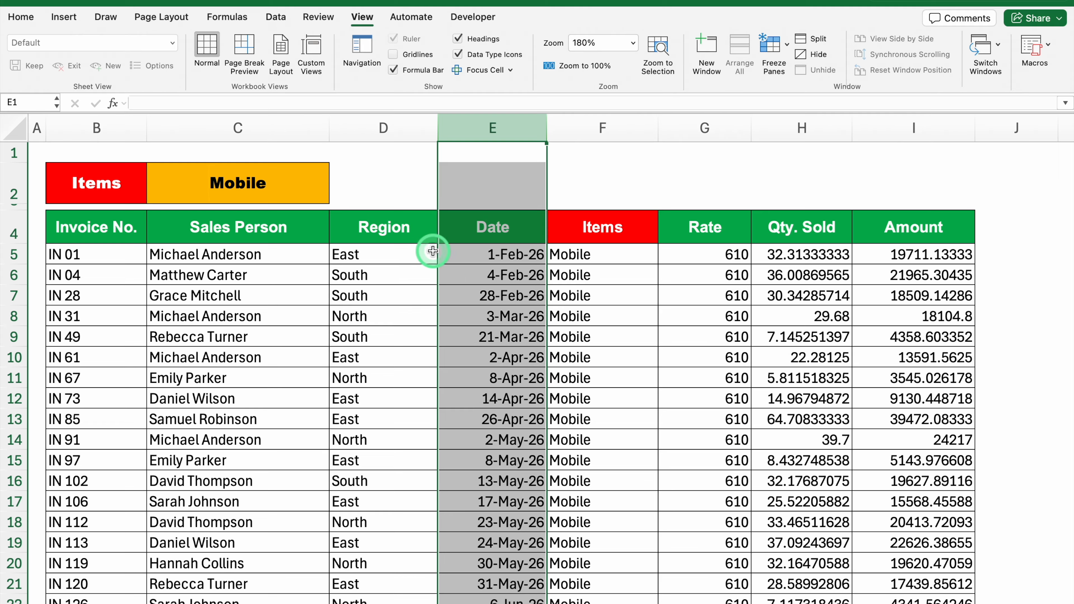
Step: Left-align the dates in column E and centre the Date header in E4 again
left_click(27, 29)
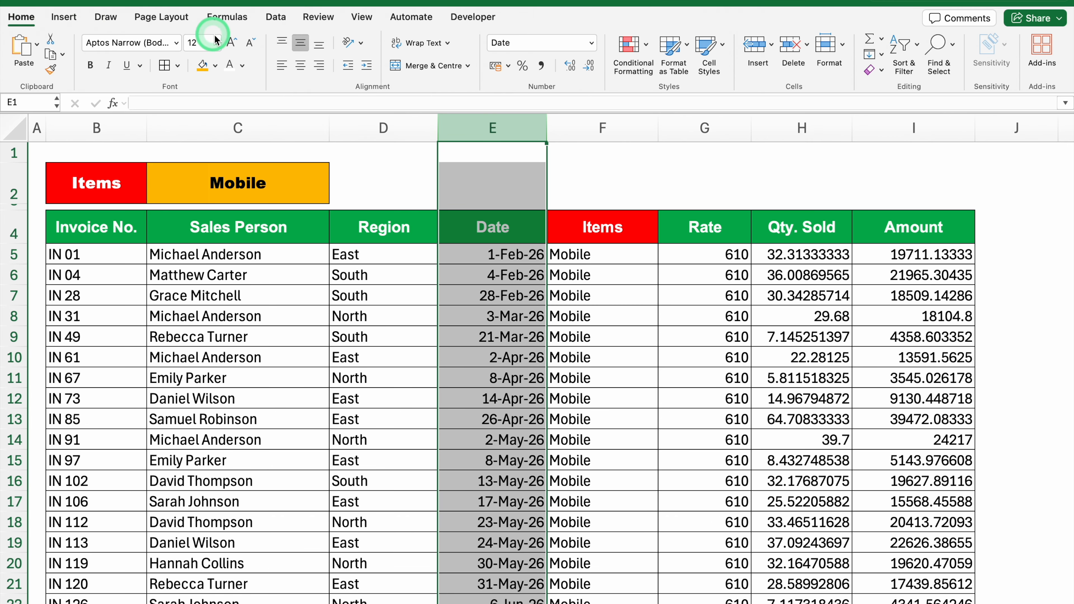
left_click(282, 65)
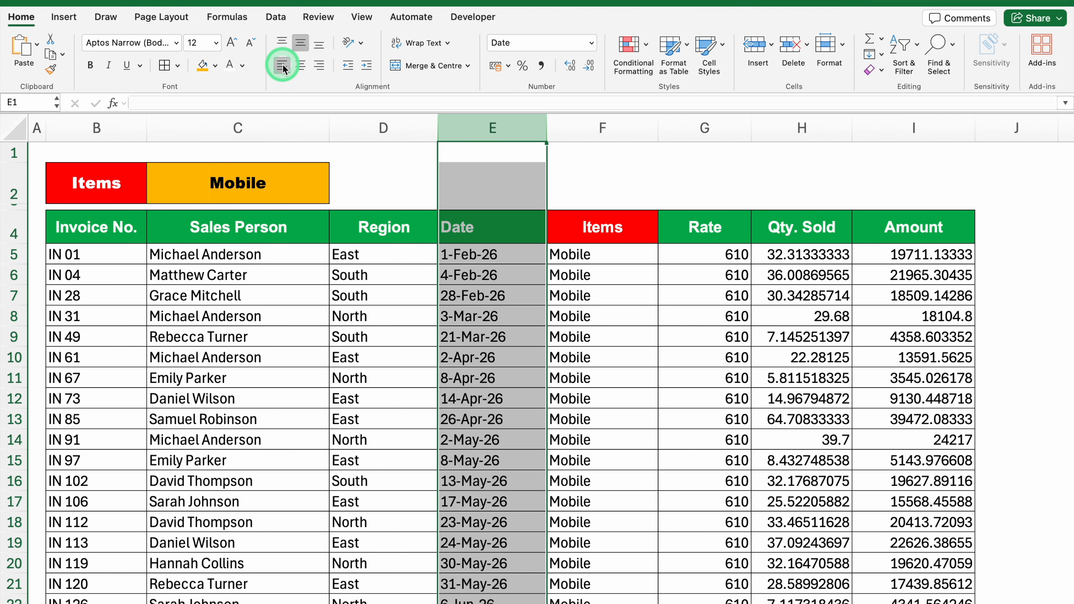
left_click(487, 220)
left_click(371, 135)
left_click(301, 66)
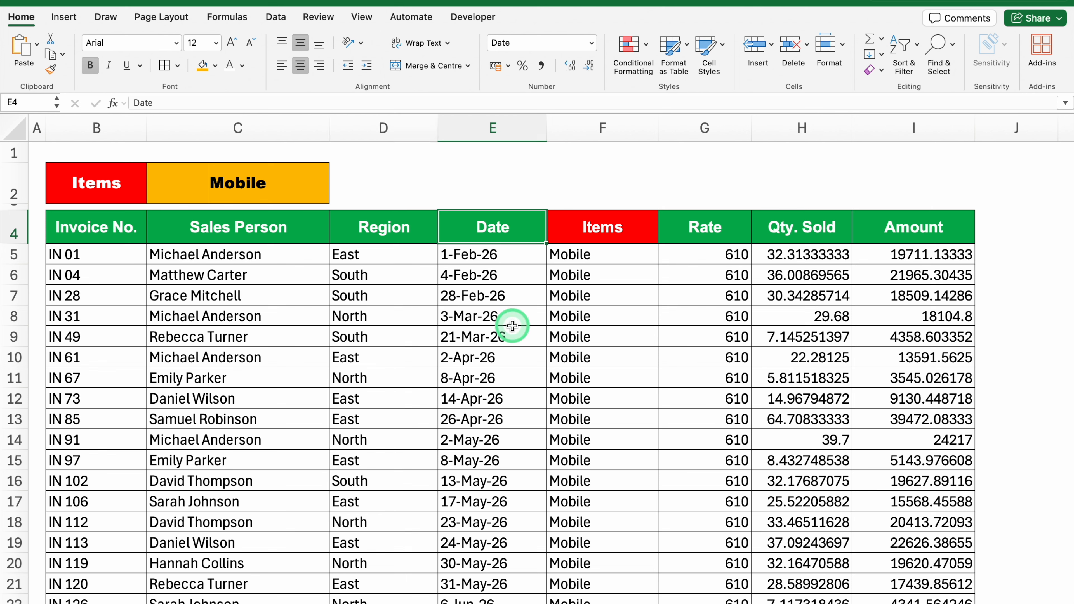
Step: Centre the Rate, Qty. Sold and Amount columns (G:I) horizontally
left_click(700, 229)
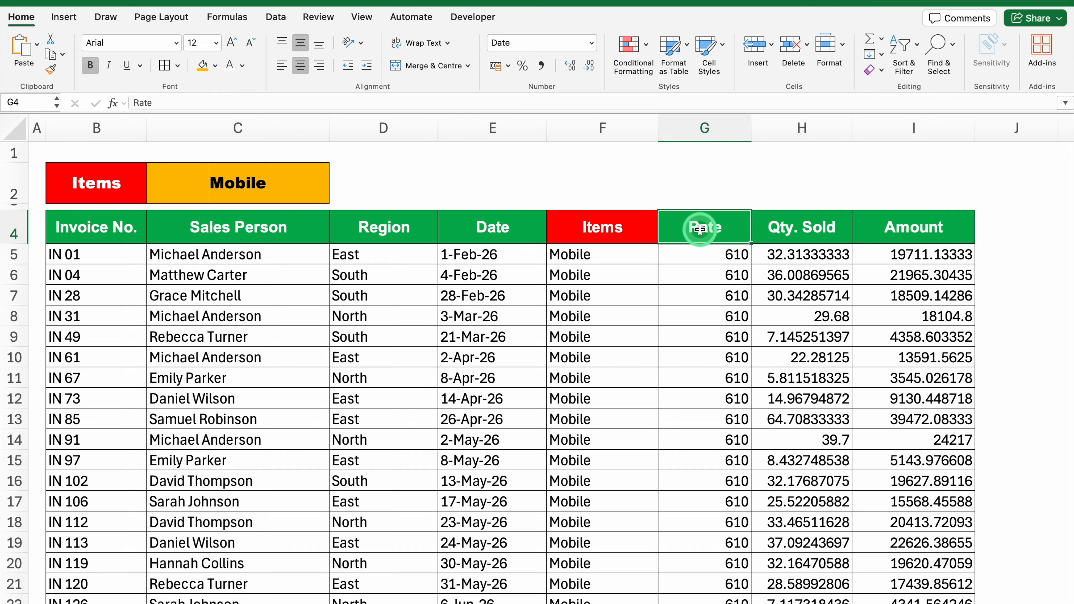
left_click(716, 123)
left_click_drag(716, 121, 878, 137)
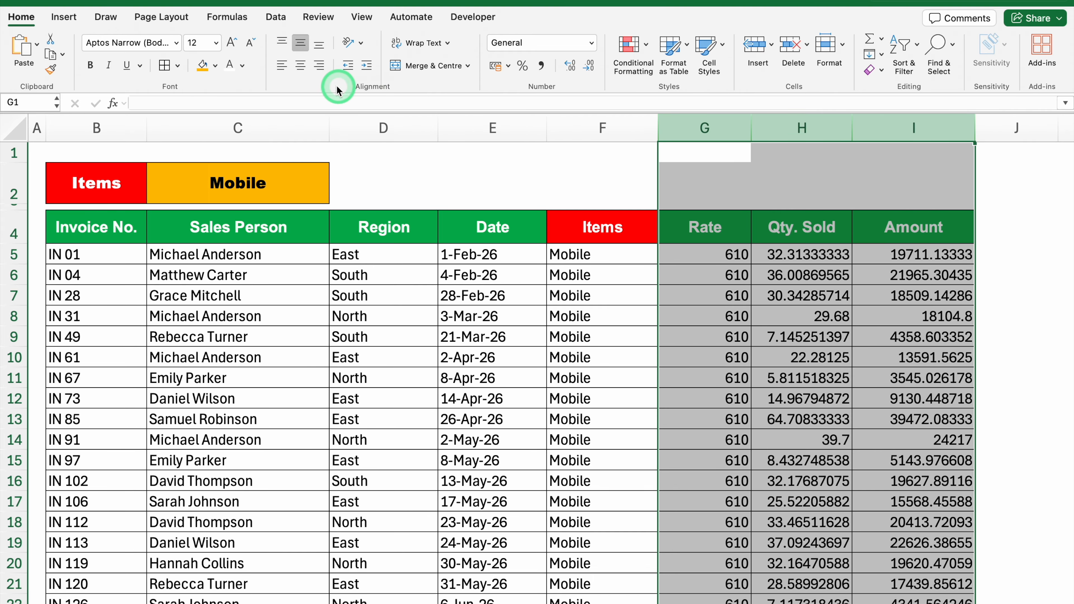
left_click(300, 66)
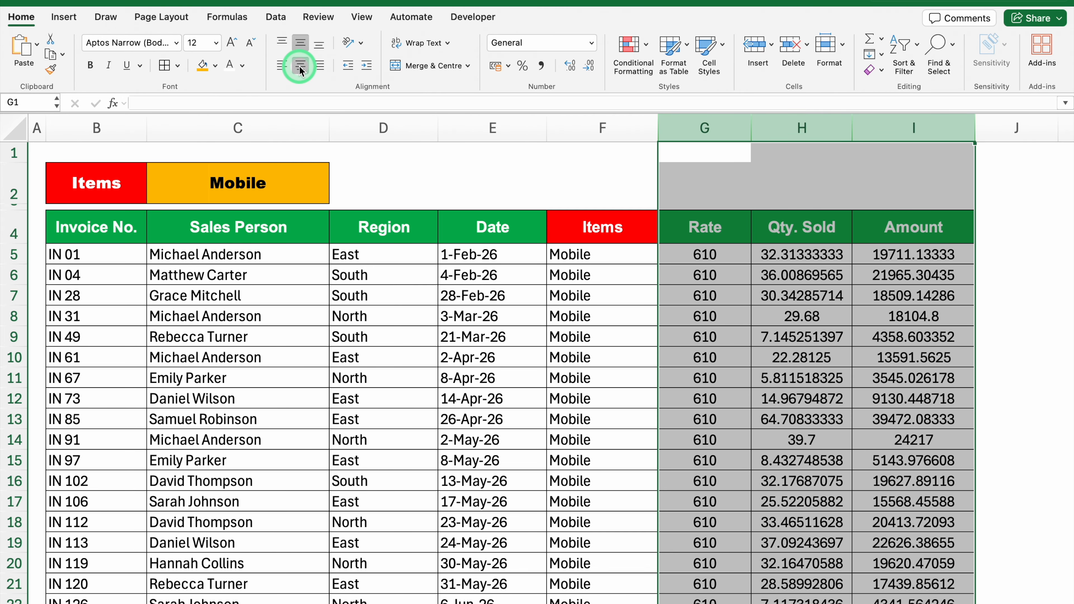
Step: Format columns G:I as Number with 0 decimal places
key("super+1")
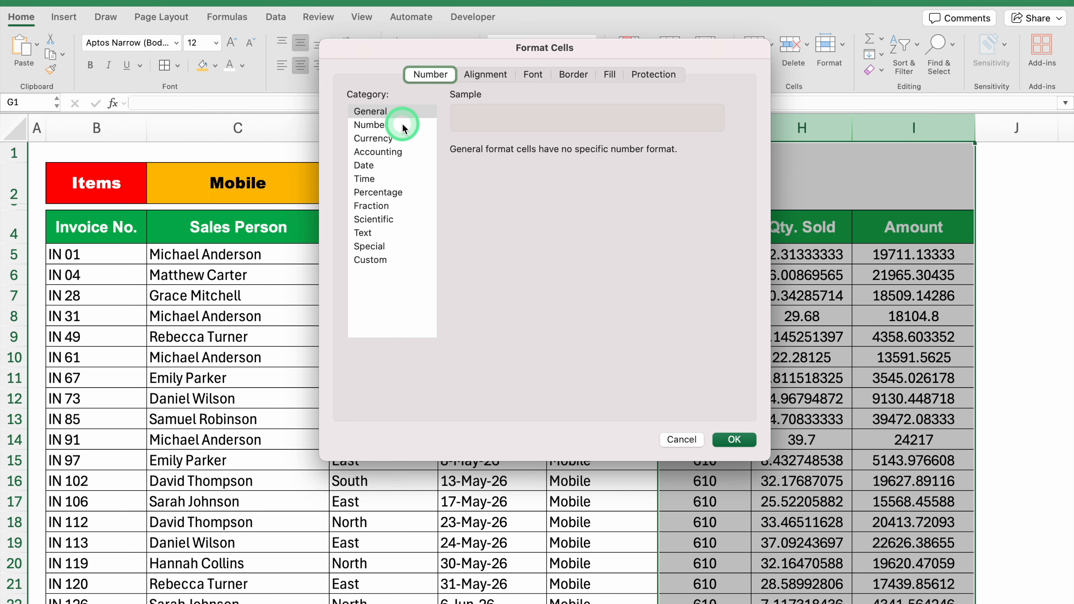
left_click(370, 125)
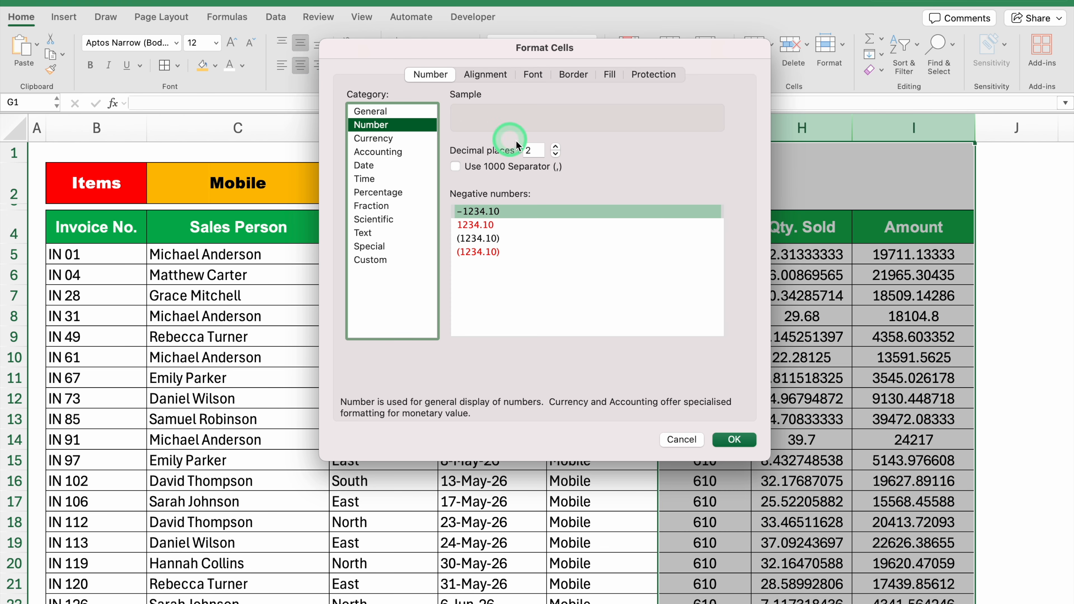
left_click(555, 153)
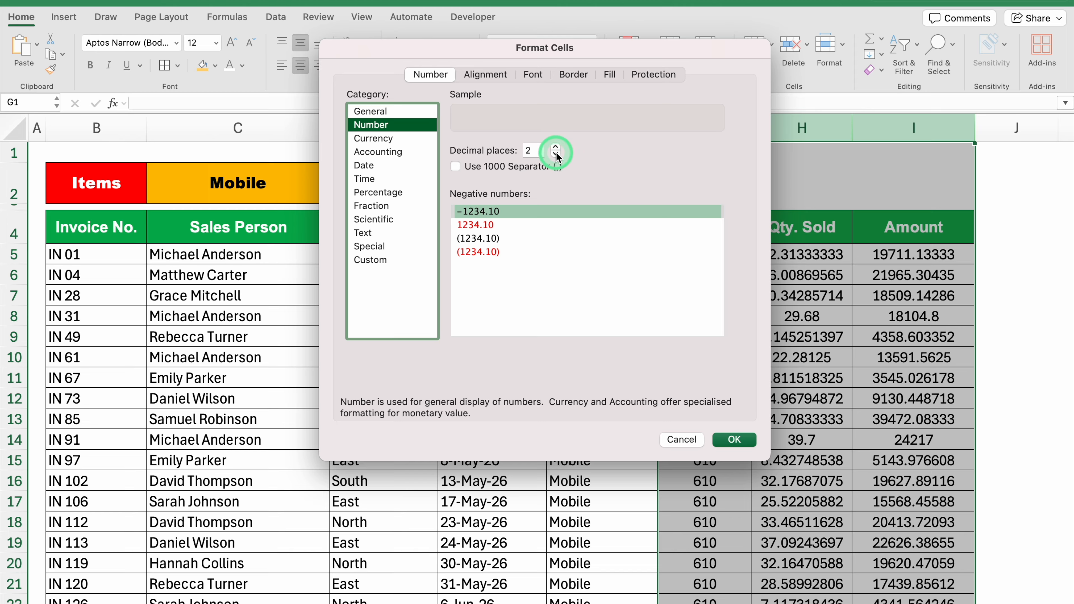
left_click(555, 154)
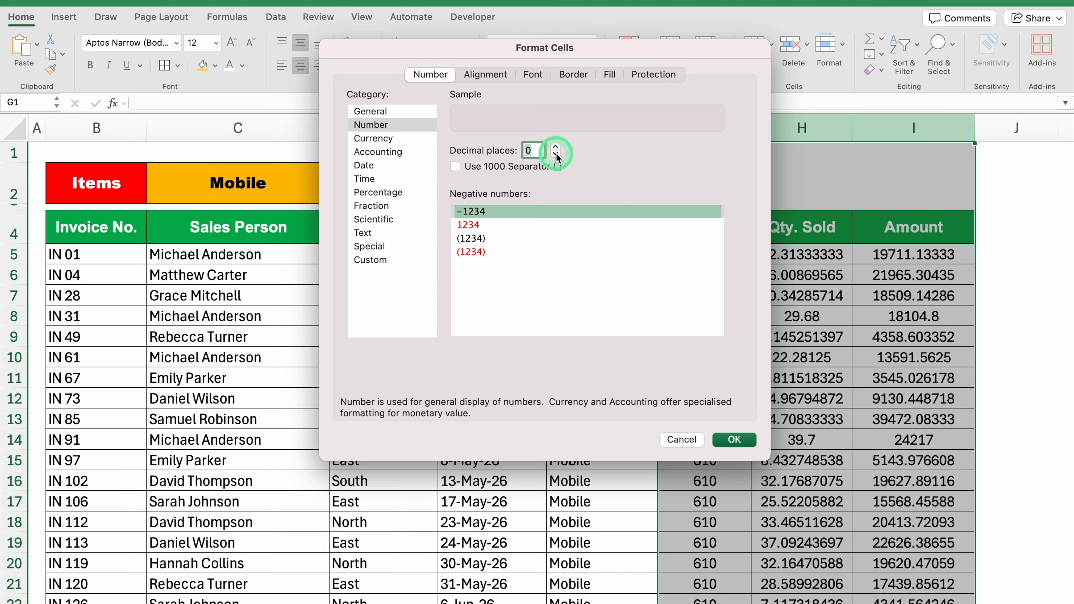
left_click(736, 440)
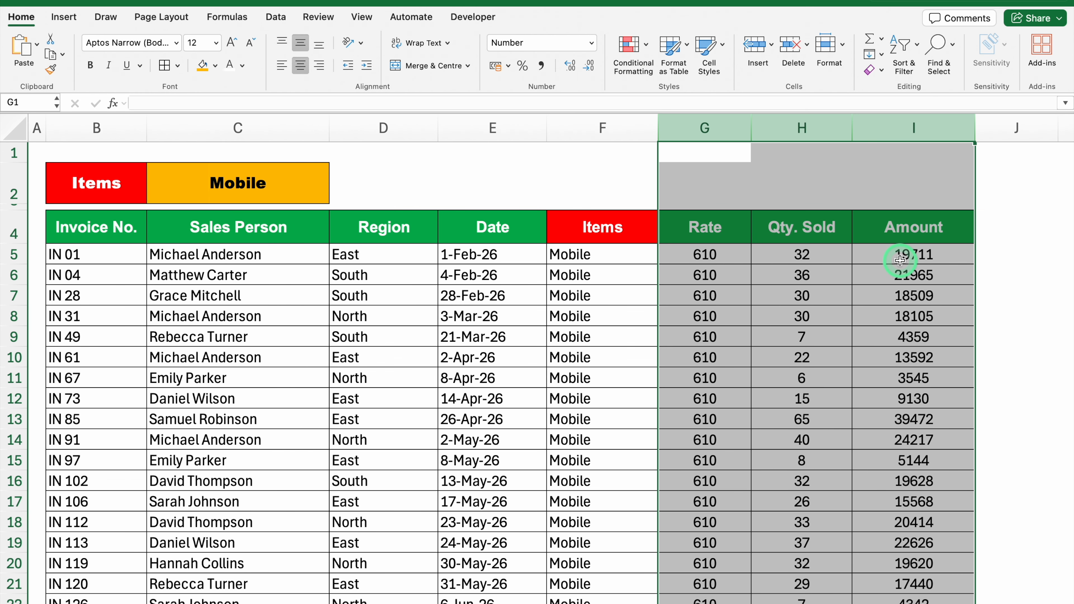
Step: Format the Amount column I as Currency with the ₹ symbol and 0 decimal places
left_click(899, 259)
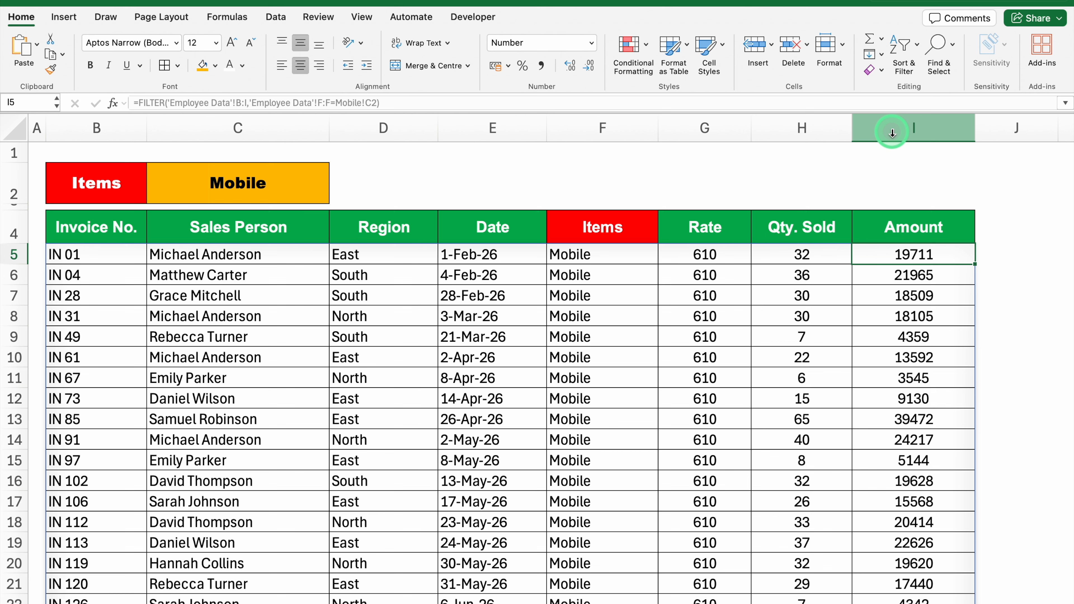
left_click(892, 127)
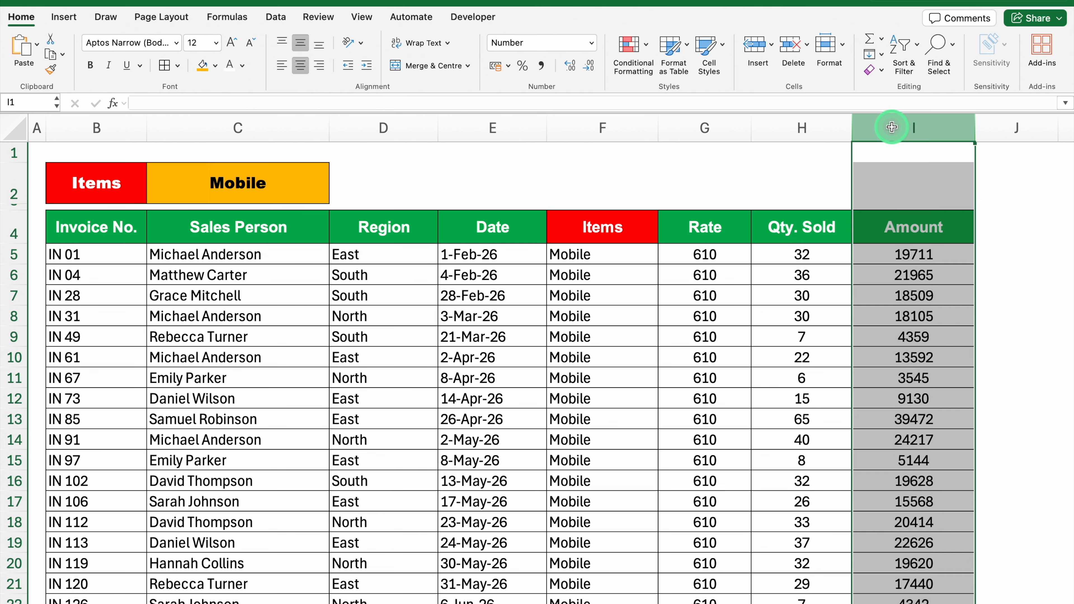
key("super+1")
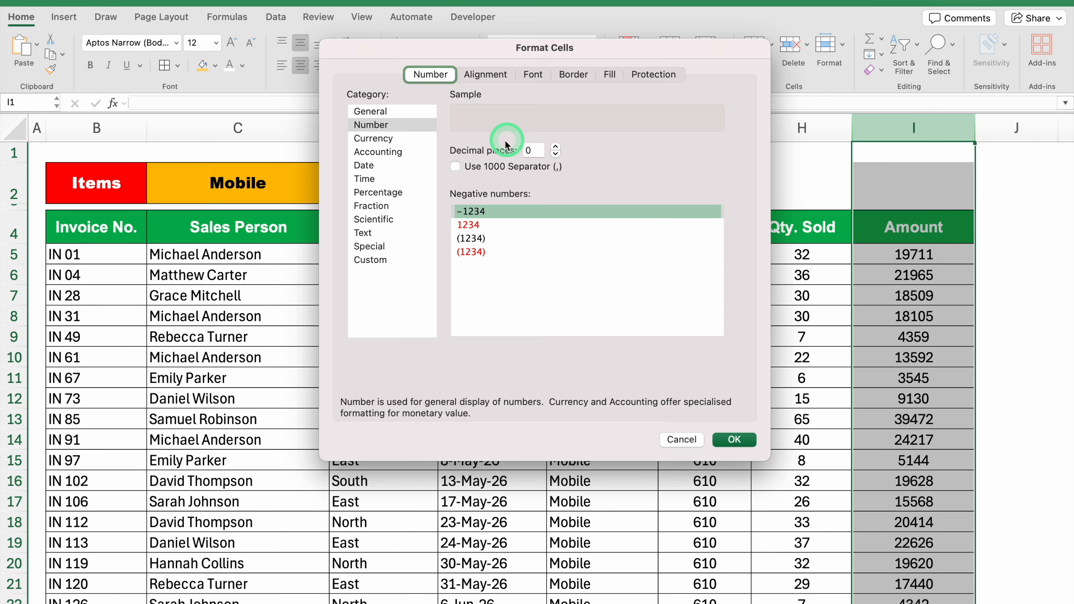
left_click(376, 138)
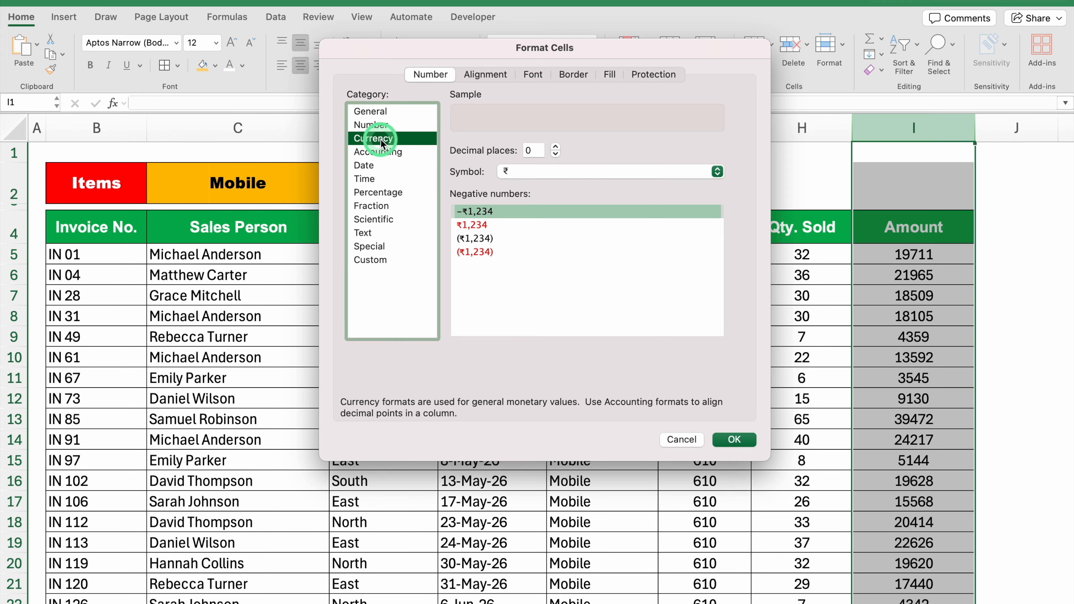
left_click(719, 173)
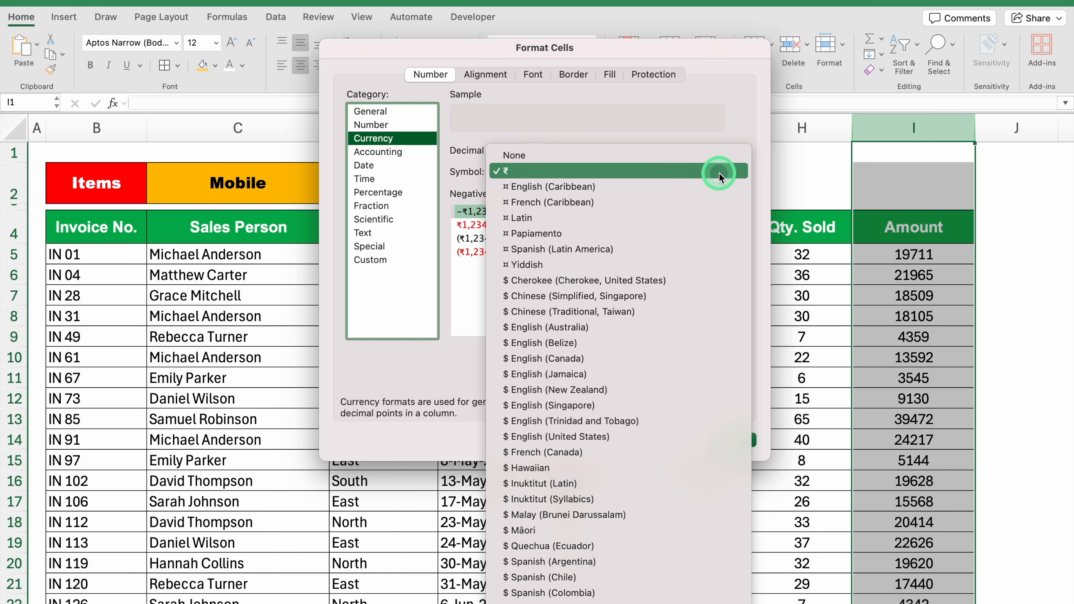
left_click(715, 172)
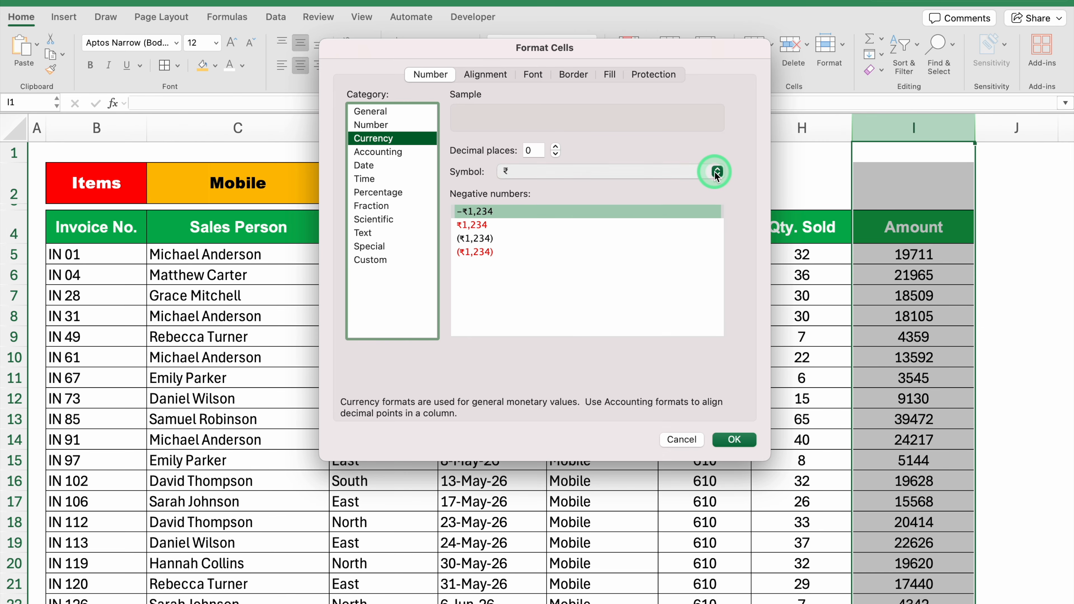
left_click(736, 441)
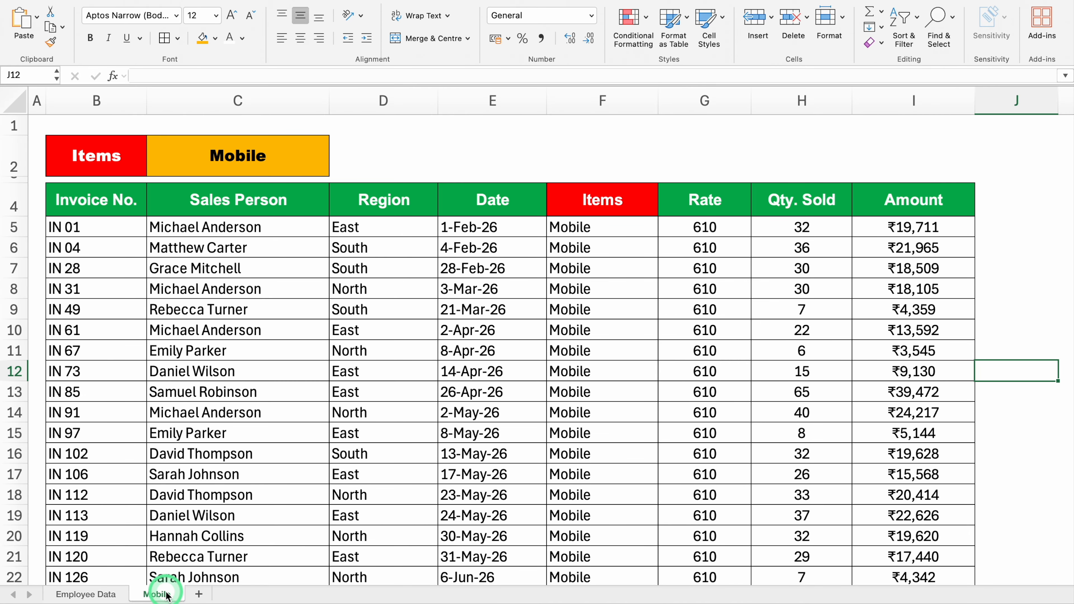
Step: Create a copy of the Mobile sheet at the end of the same workbook
right_click(168, 595)
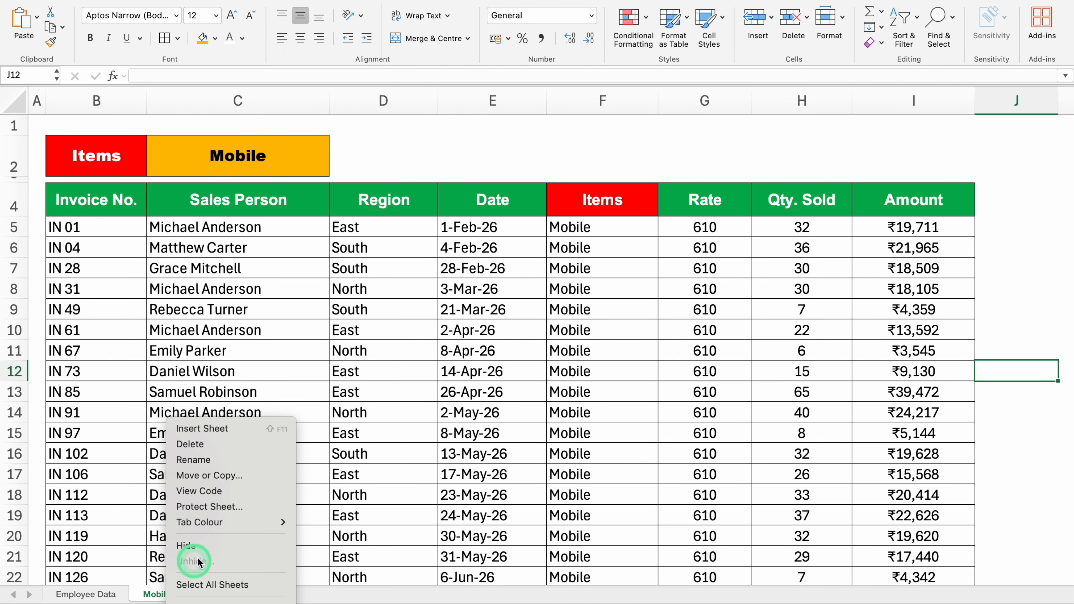
left_click(237, 477)
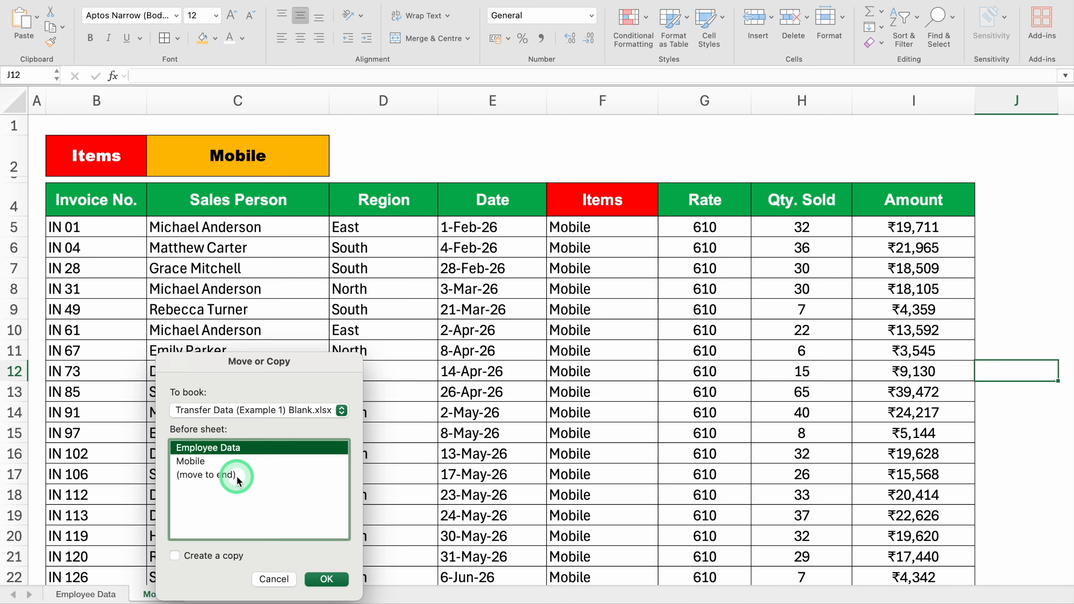
left_click(227, 478)
left_click(174, 556)
left_click(327, 577)
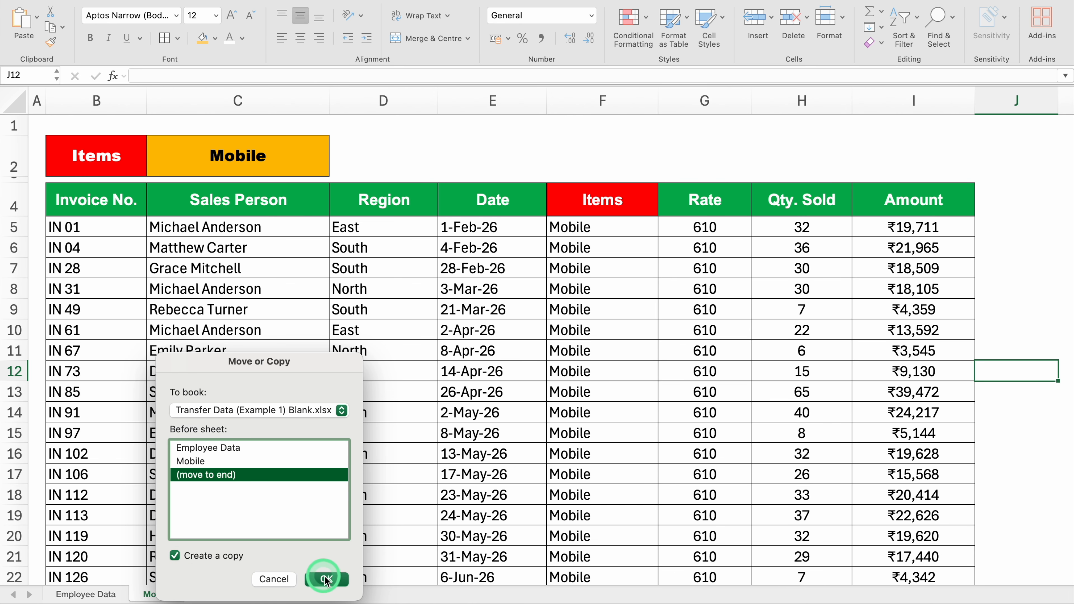
left_click(202, 595)
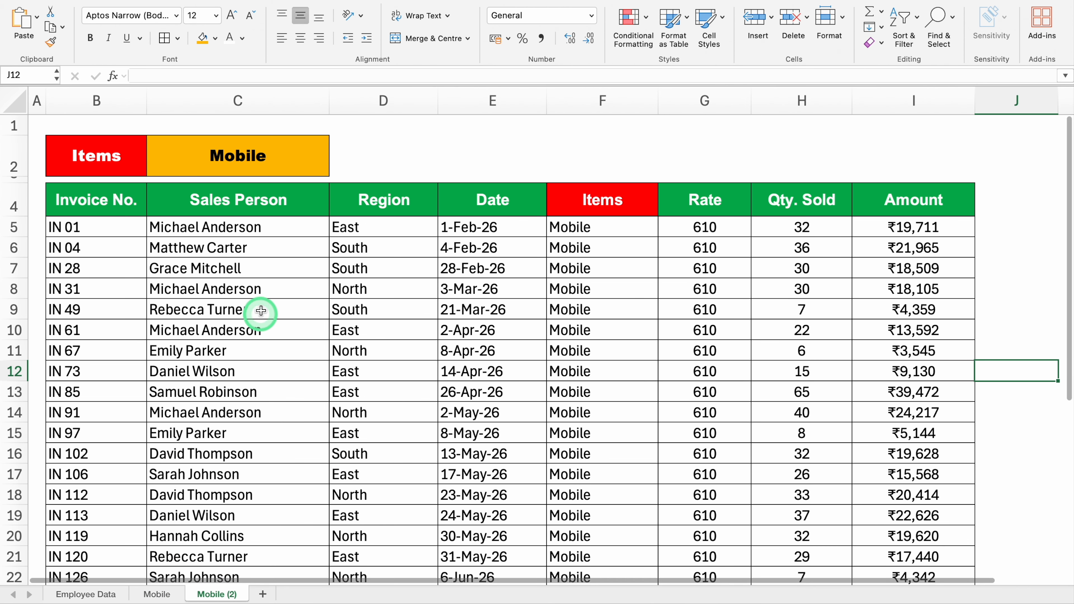
Step: On the copied Mobile sheet, set the item filter in C2 to TV and rename the sheet as TV
left_click(254, 152)
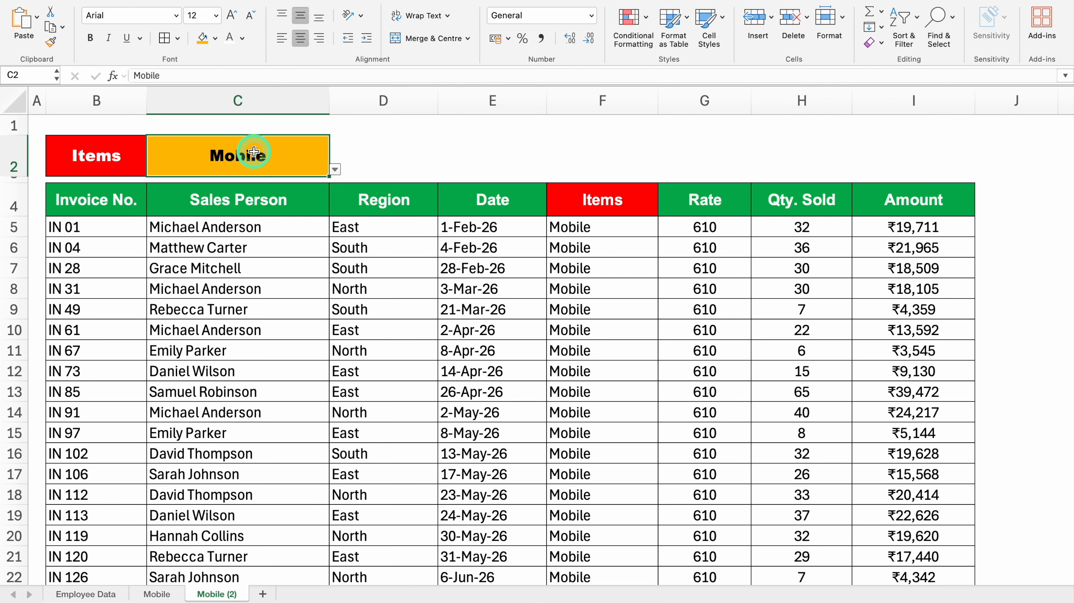
left_click(336, 169)
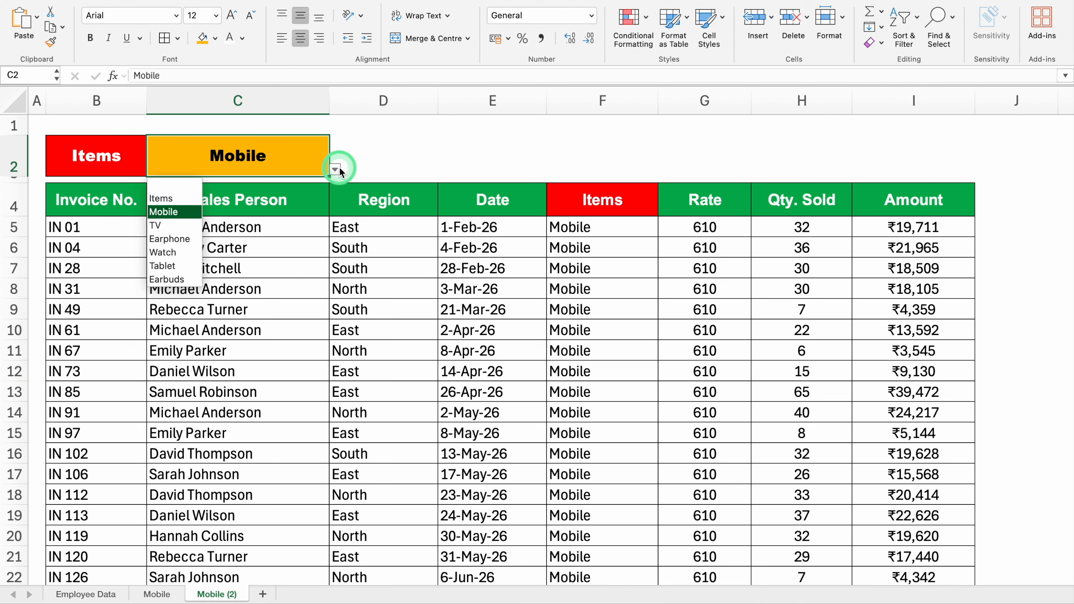
left_click(171, 226)
double_click(216, 592)
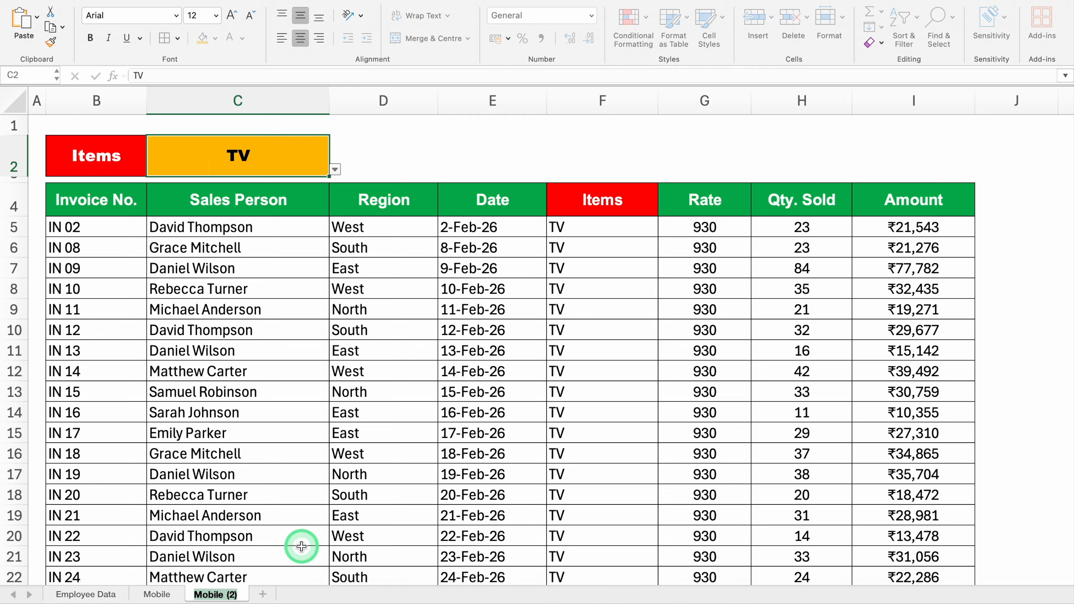
type("TV")
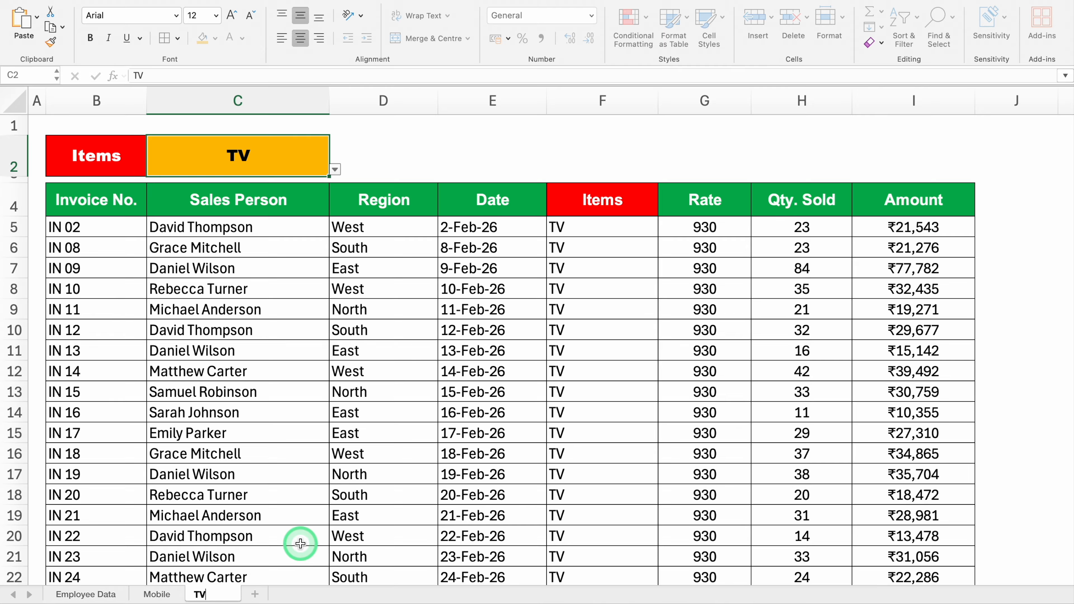
left_click(300, 544)
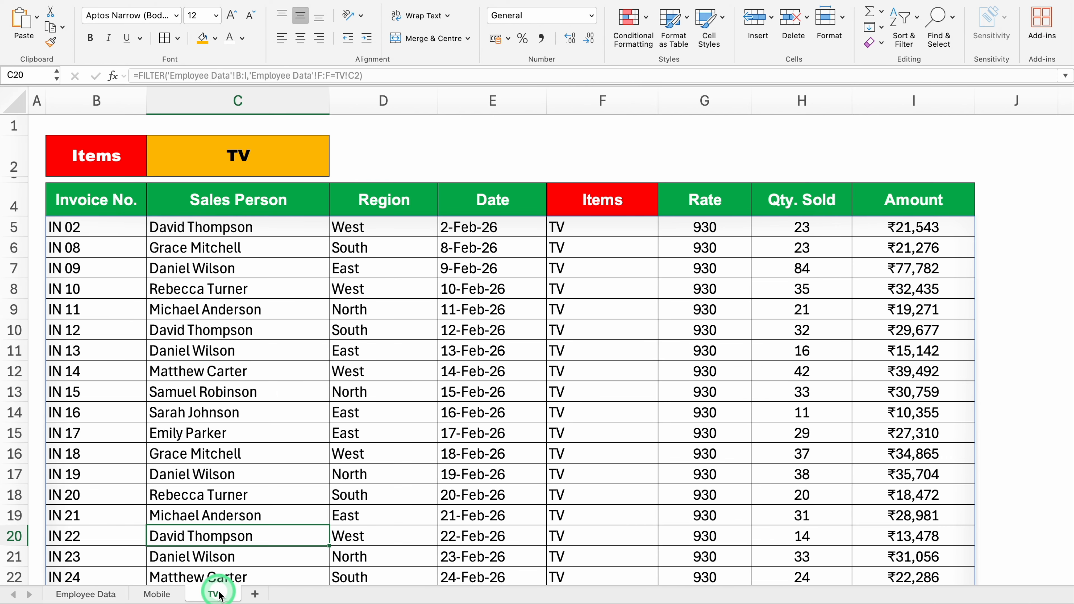
Step: Duplicate the TV sheet at the end of the workbook and set the copy's item filter in C2 to Earphone
left_click(255, 594)
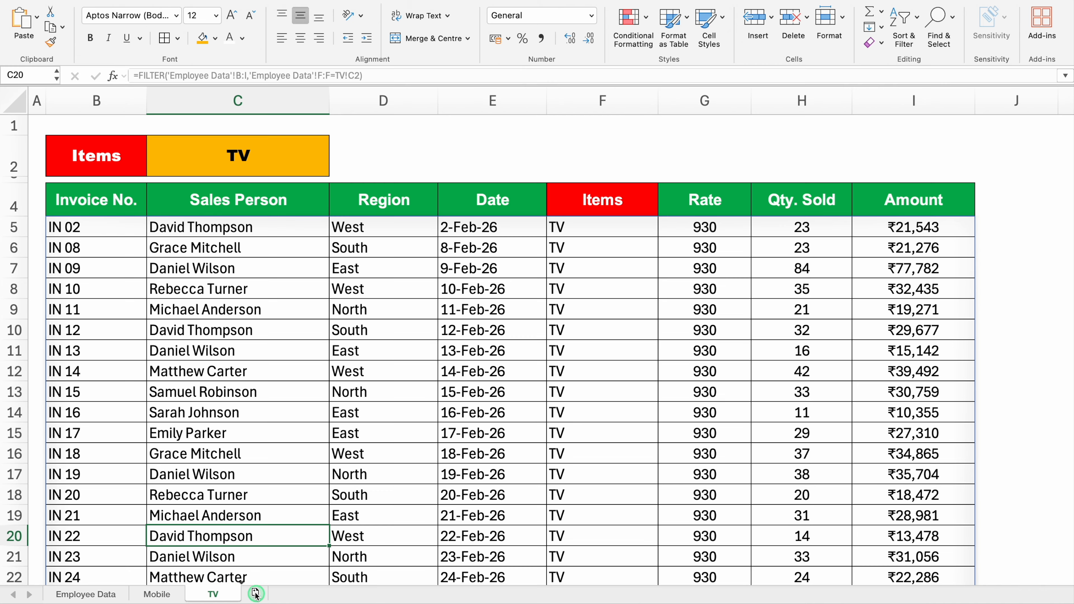
left_click_drag(256, 594, 258, 594)
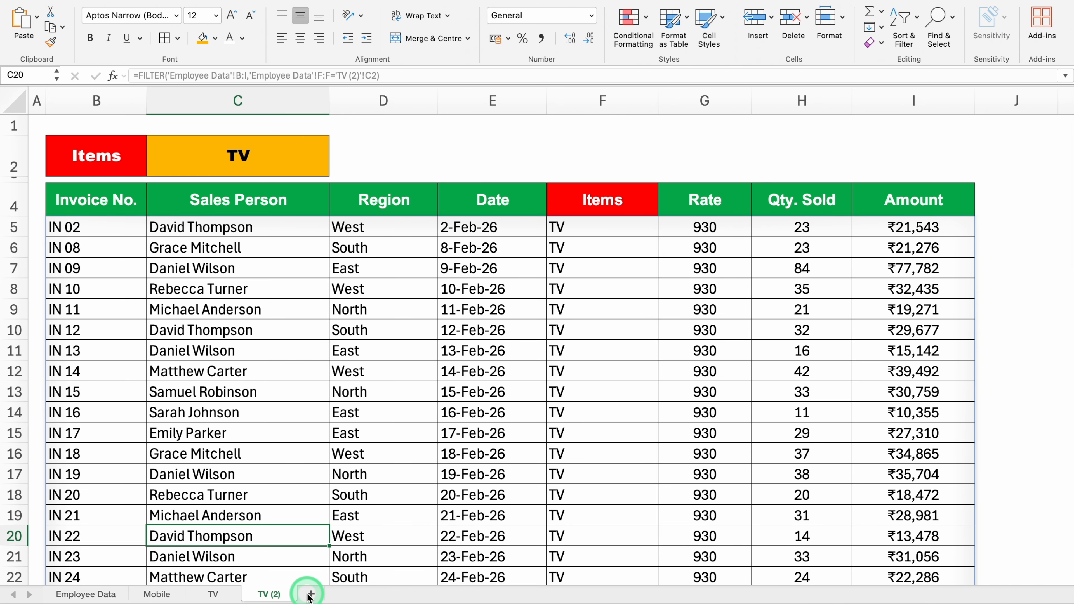
left_click(241, 163)
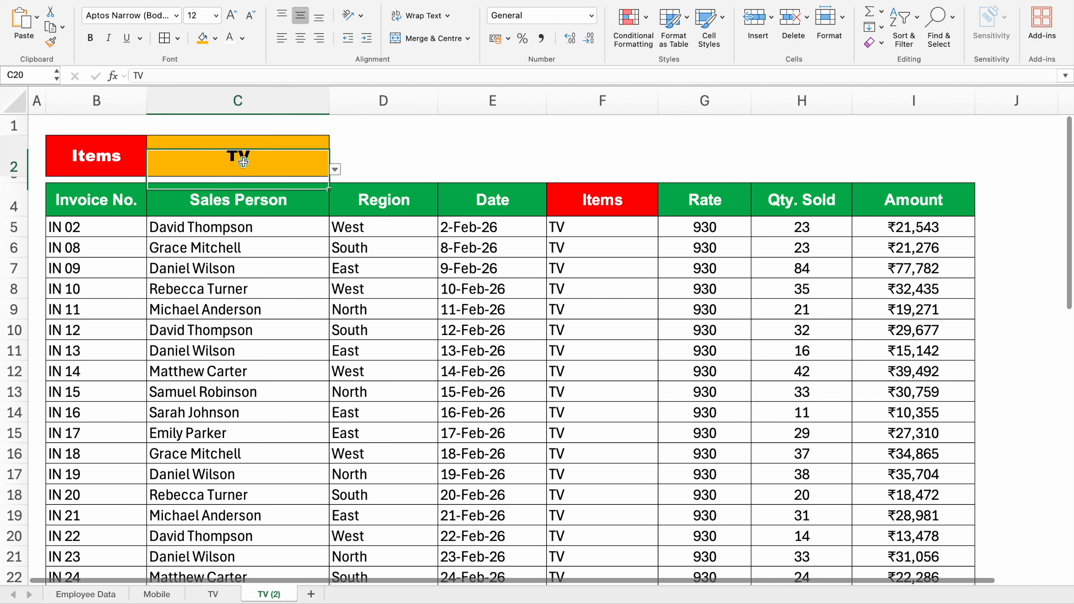
left_click(335, 169)
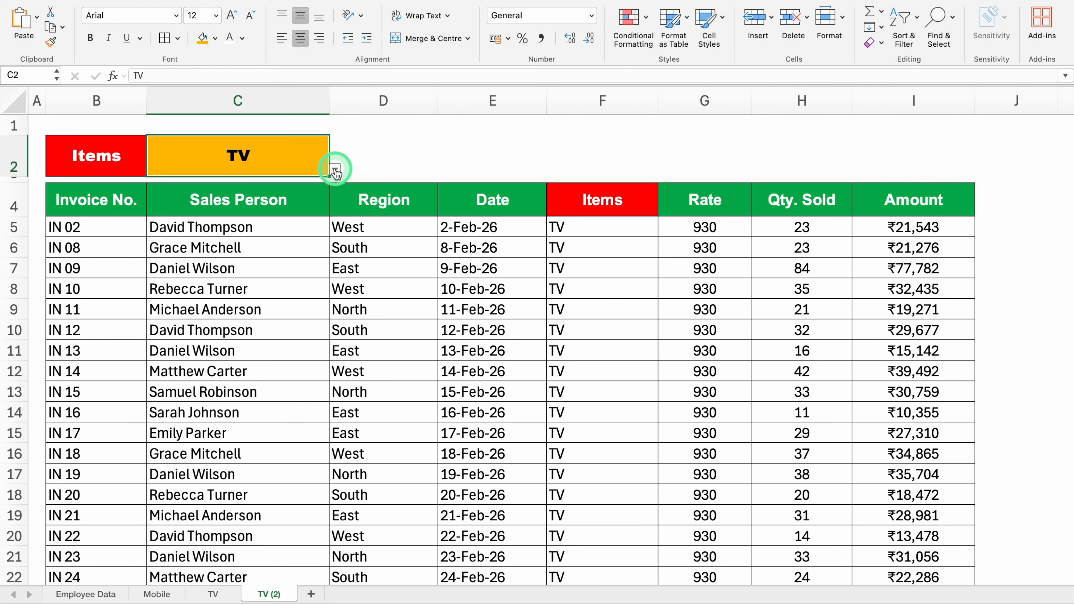
left_click(190, 240)
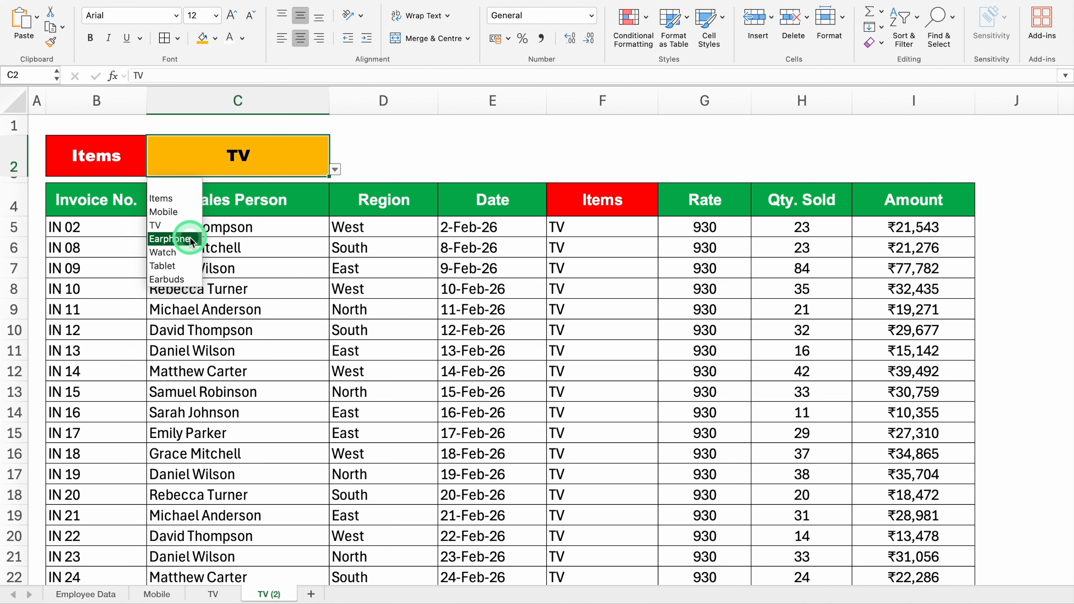
left_click(190, 239)
Step: Rename the TV (2) sheet as Earphone, reusing the item text from C2
left_click_drag(218, 76, 116, 79)
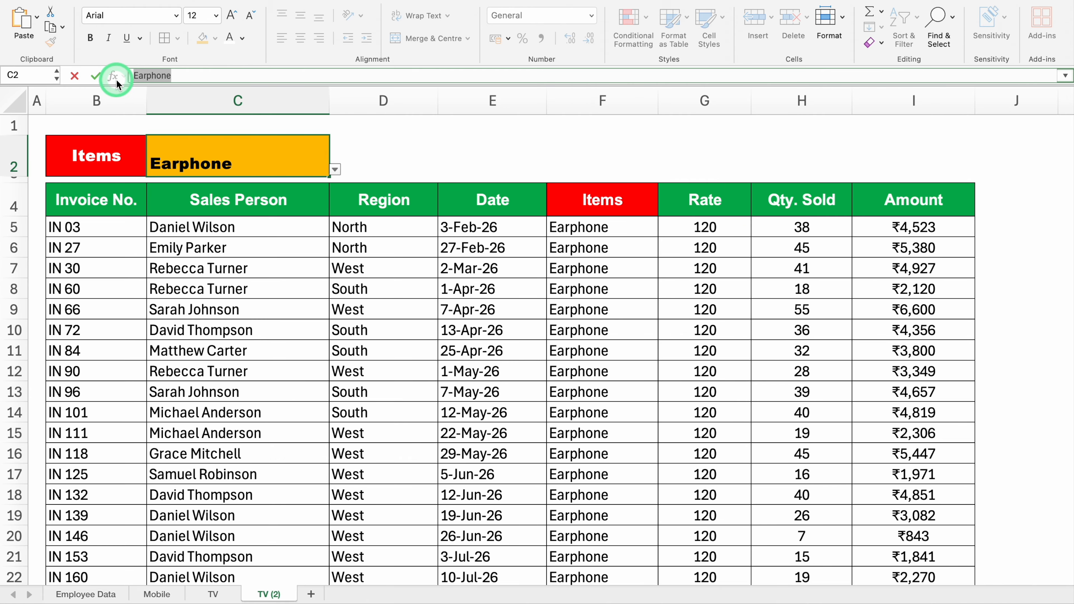
key("Return")
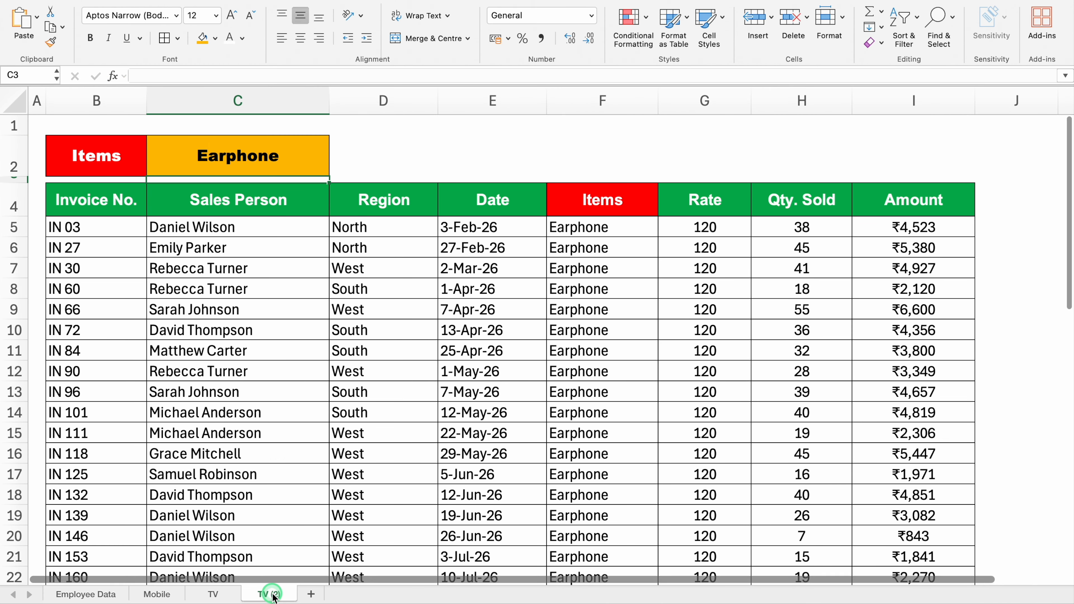
double_click(271, 594)
left_click(367, 527)
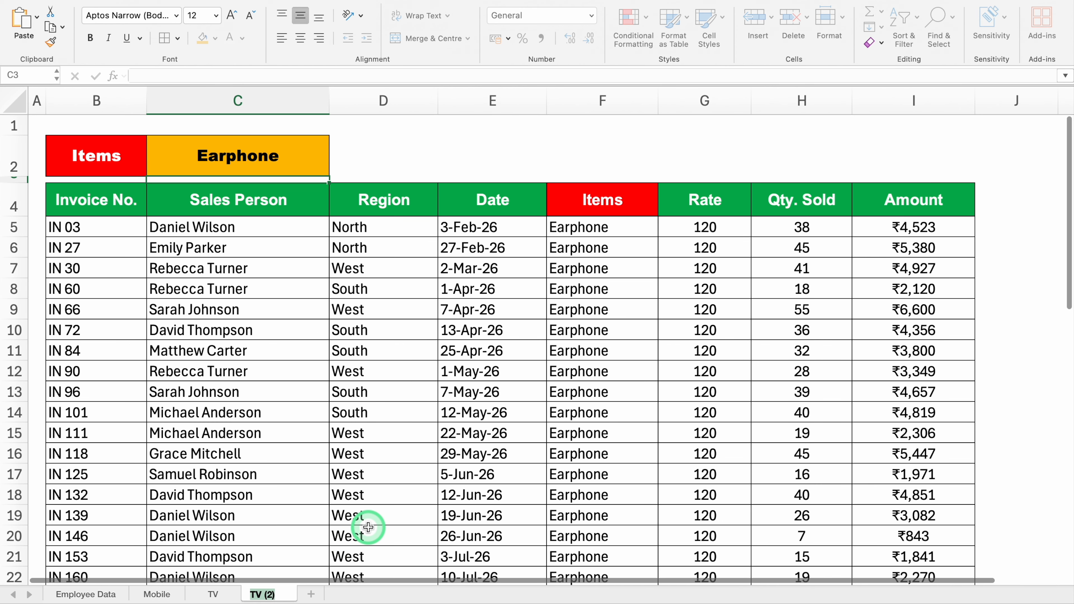
type("phone")
left_click(311, 540)
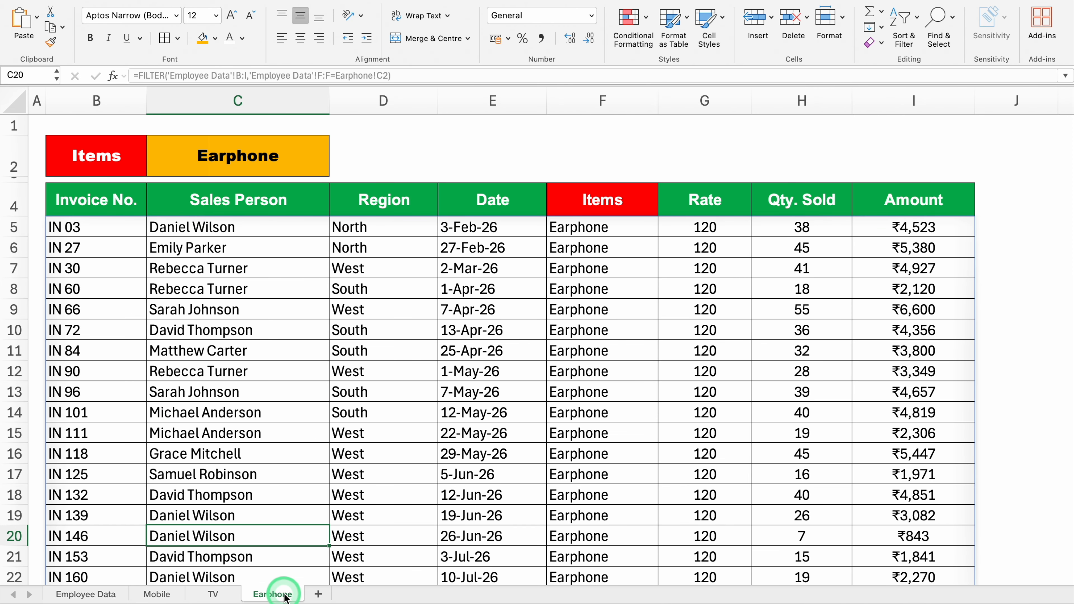
Step: Make three copies of the Earphone sheet at the end of the workbook
left_click_drag(286, 597, 340, 596)
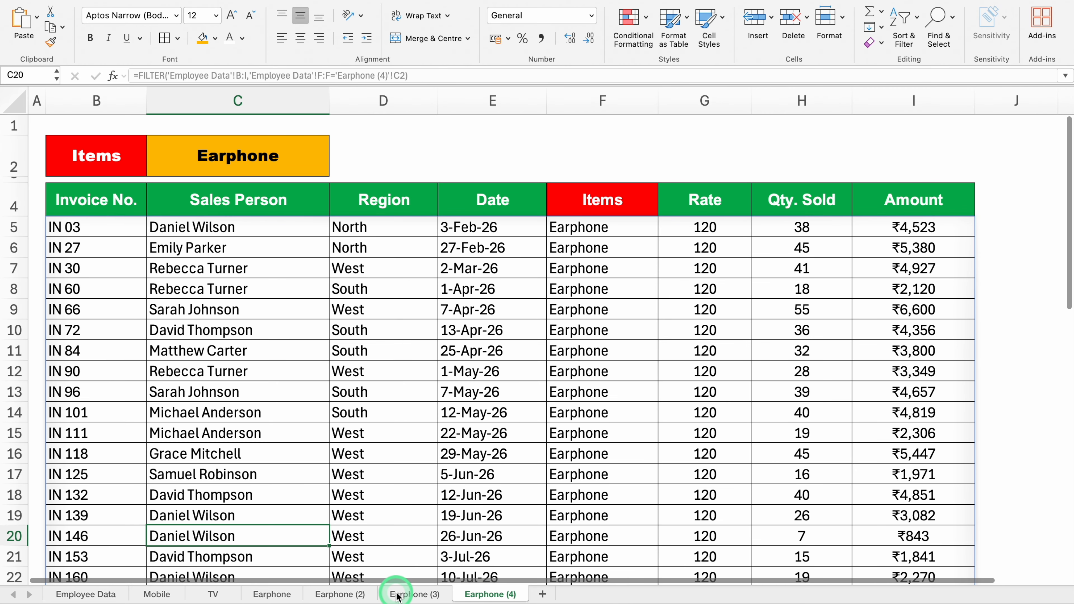
left_click(271, 594)
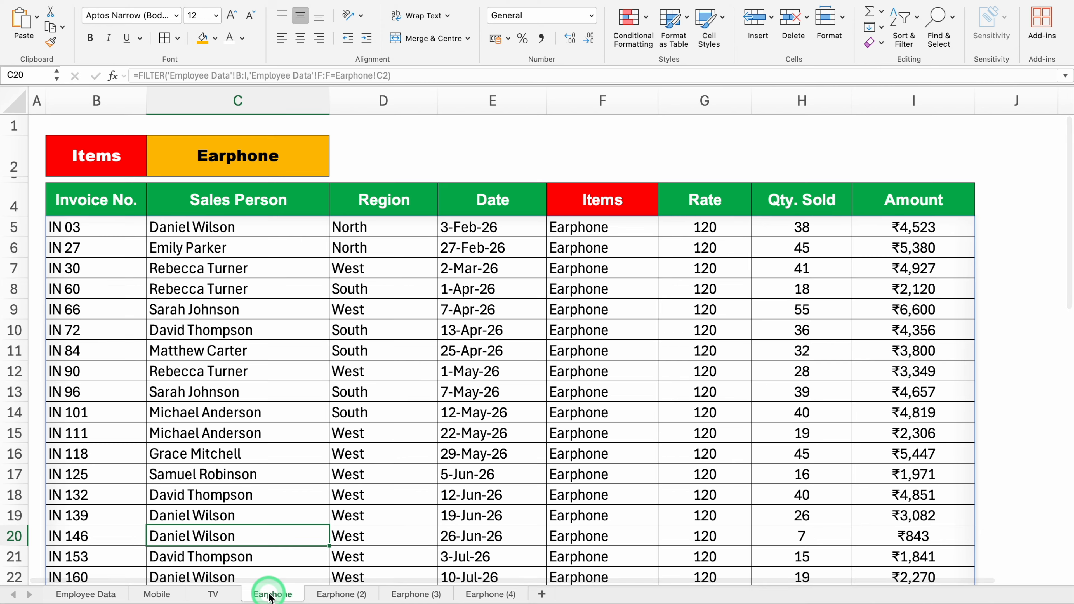
Step: On the Earphone (2) sheet, set the item filter in C2 to Watch and rename the sheet as Watch
left_click(341, 594)
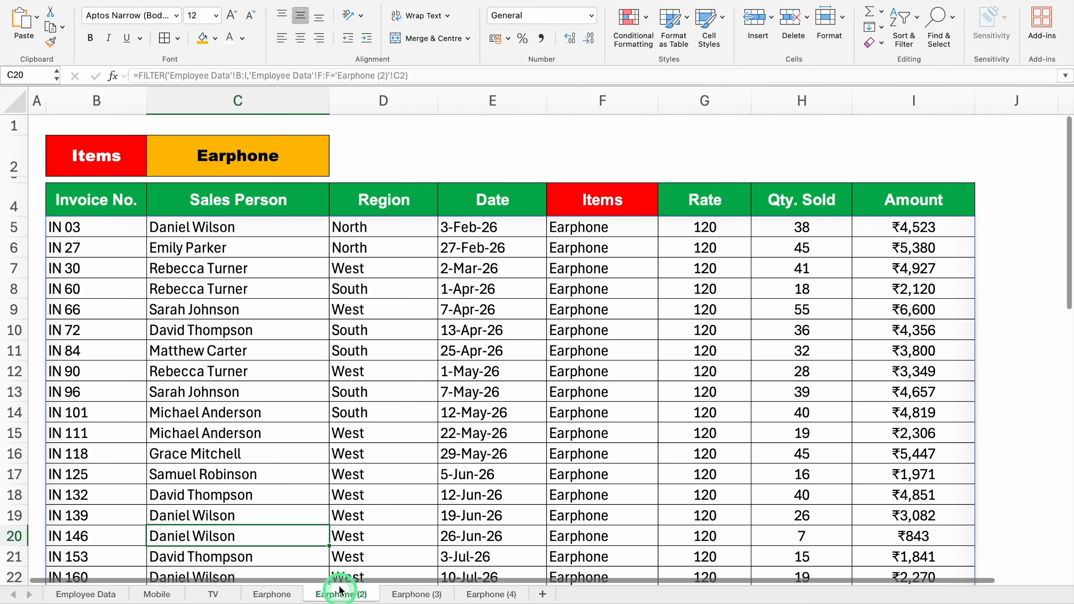
left_click(277, 155)
left_click(334, 170)
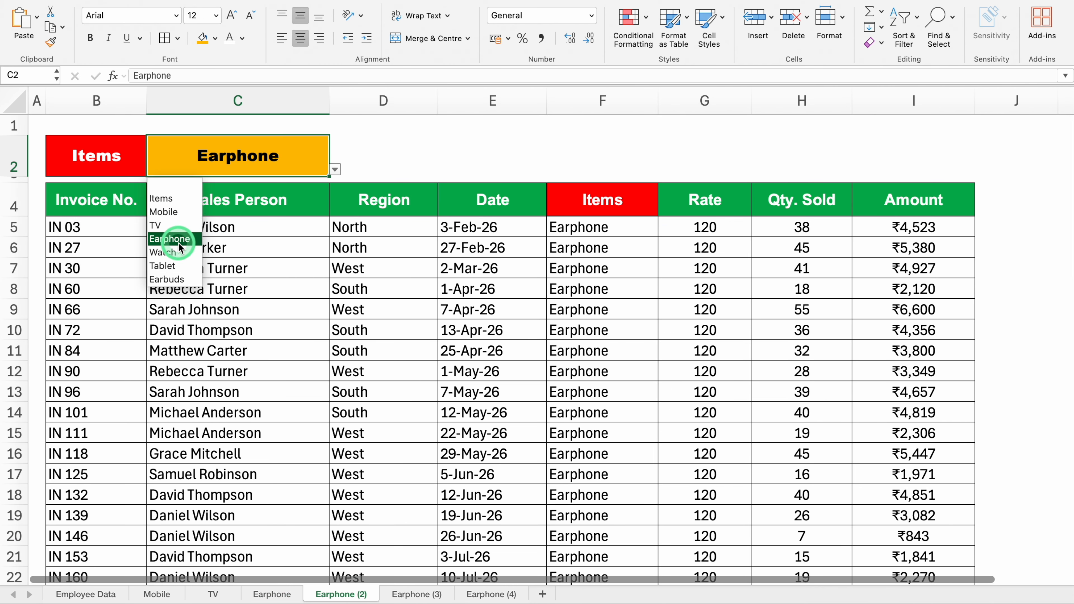
left_click(174, 253)
left_click(350, 594)
double_click(349, 596)
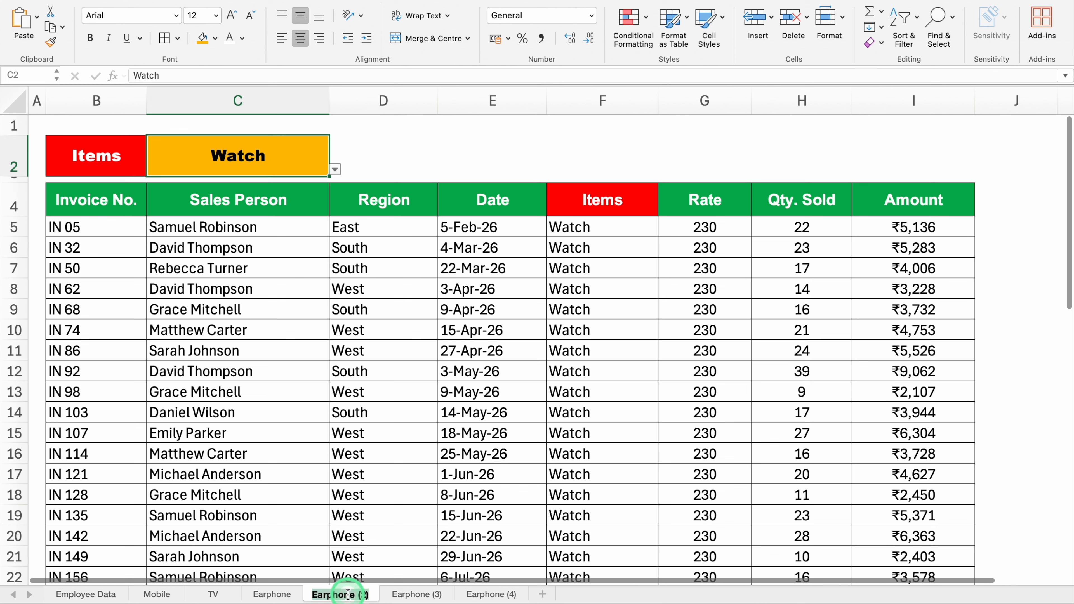
type("Watch")
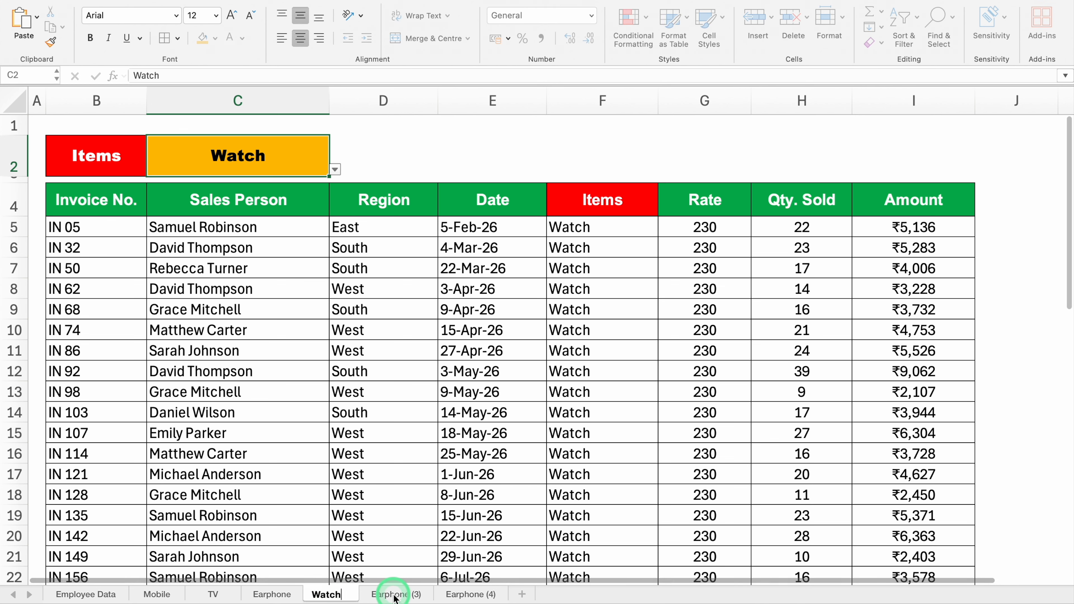
Step: On the Earphone (3) sheet, set the item filter in C2 to Tablet and rename the sheet as Tablet
left_click(400, 593)
left_click(307, 156)
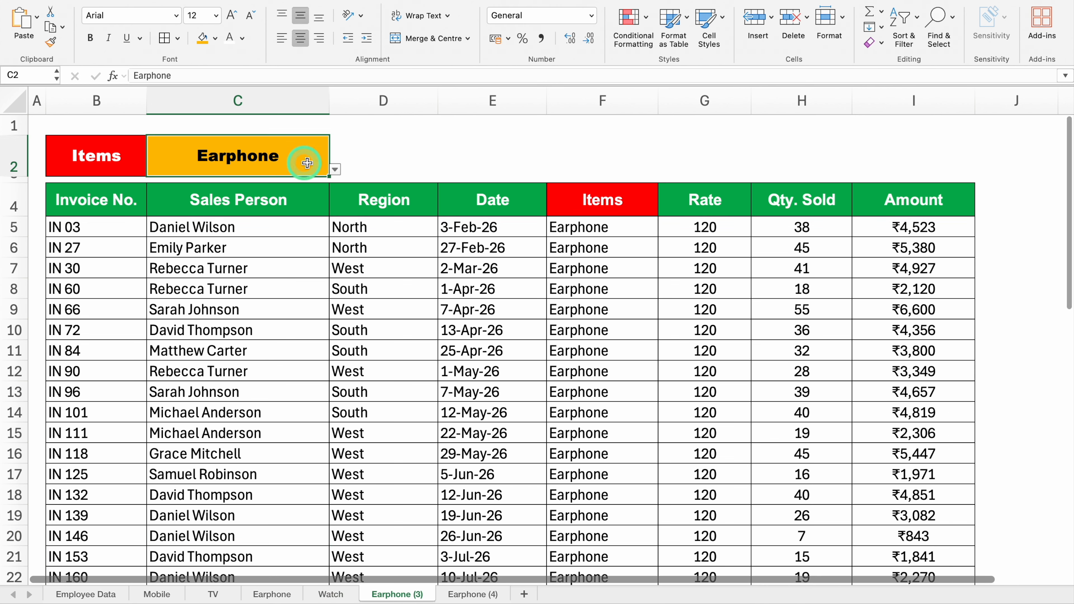
left_click(335, 169)
left_click(188, 268)
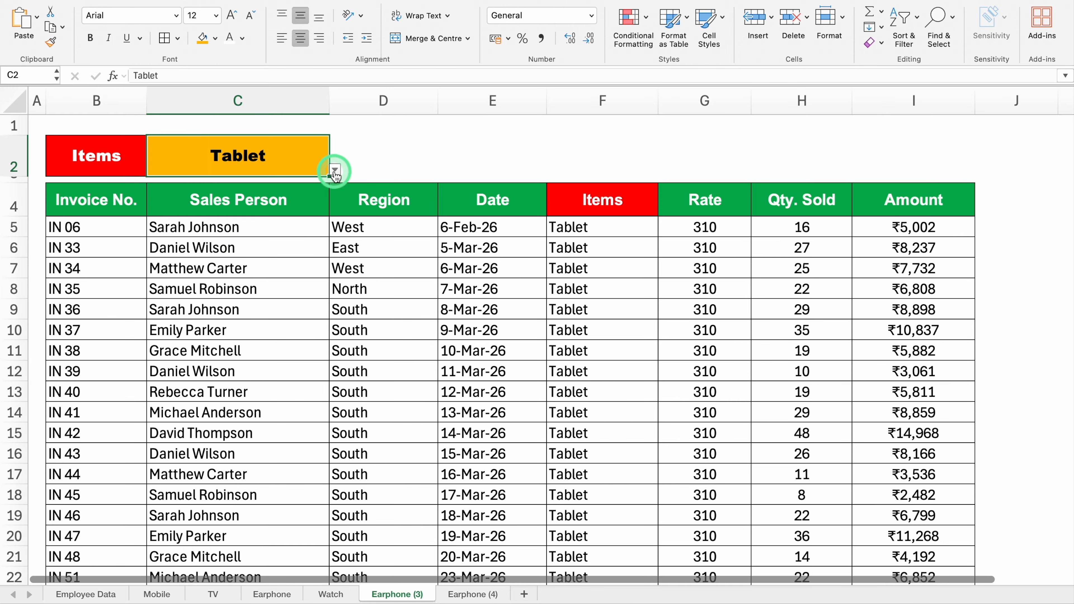
double_click(418, 594)
type("Tablet")
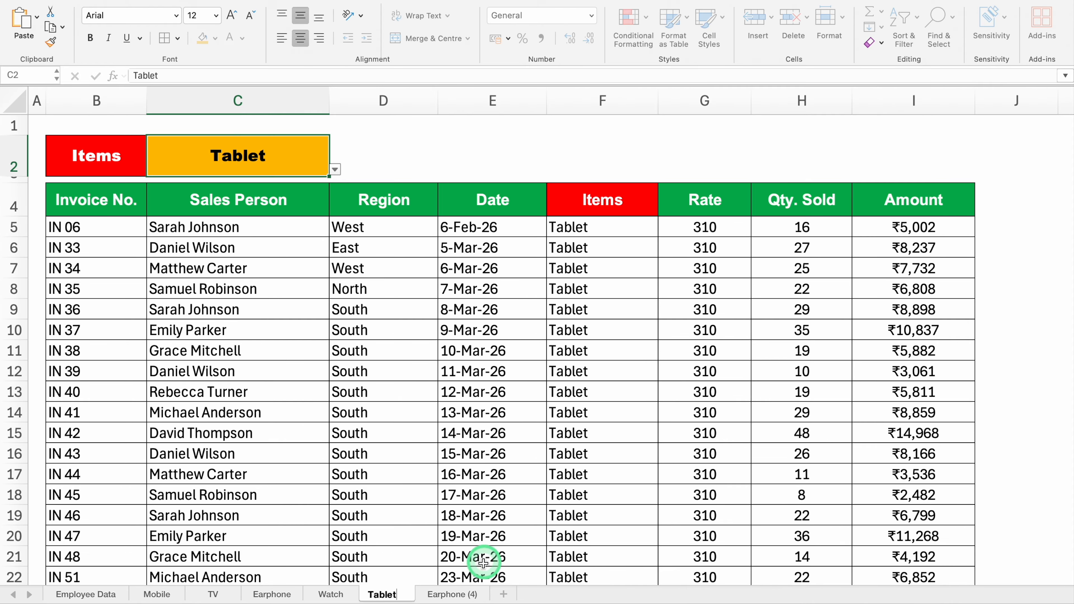
Step: On the Earphone (4) sheet, set the item filter in C2 to Earbuds and rename the sheet as Earbuds
left_click(463, 592)
left_click(296, 157)
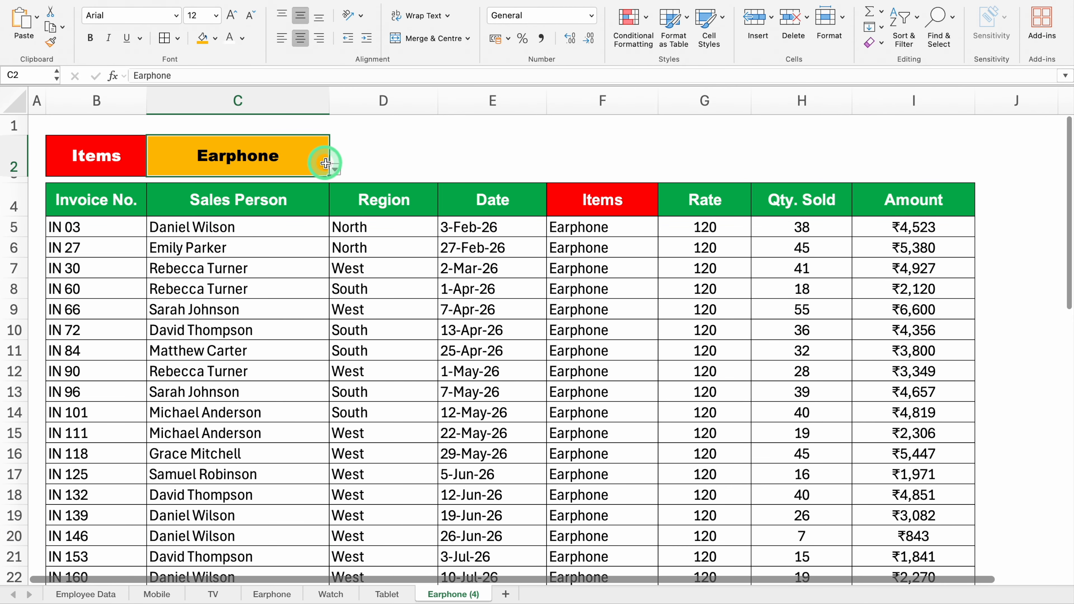
left_click(335, 170)
left_click(168, 279)
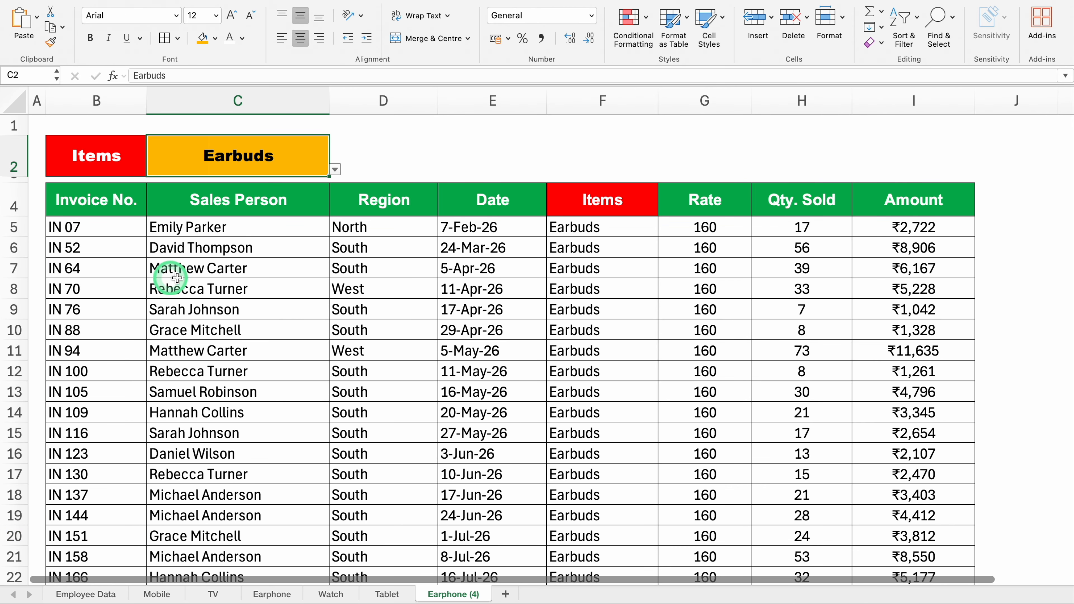
double_click(467, 594)
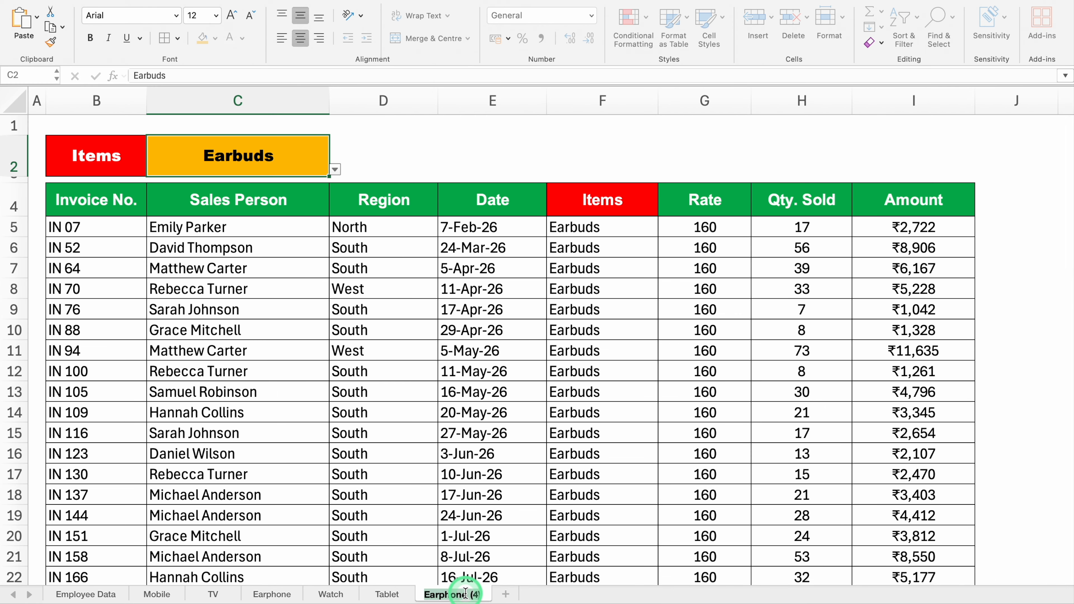
type("Earbuds")
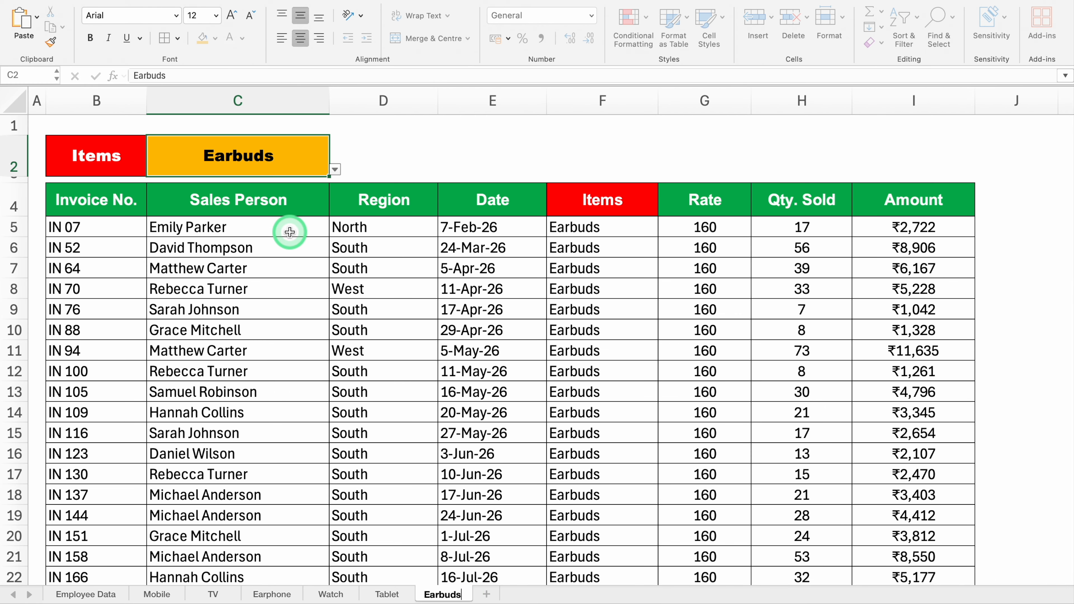
Step: Freeze the panes at cell C5 on the Earbuds sheet so the header rows and invoice column stay in view
left_click(290, 232)
left_click(362, 17)
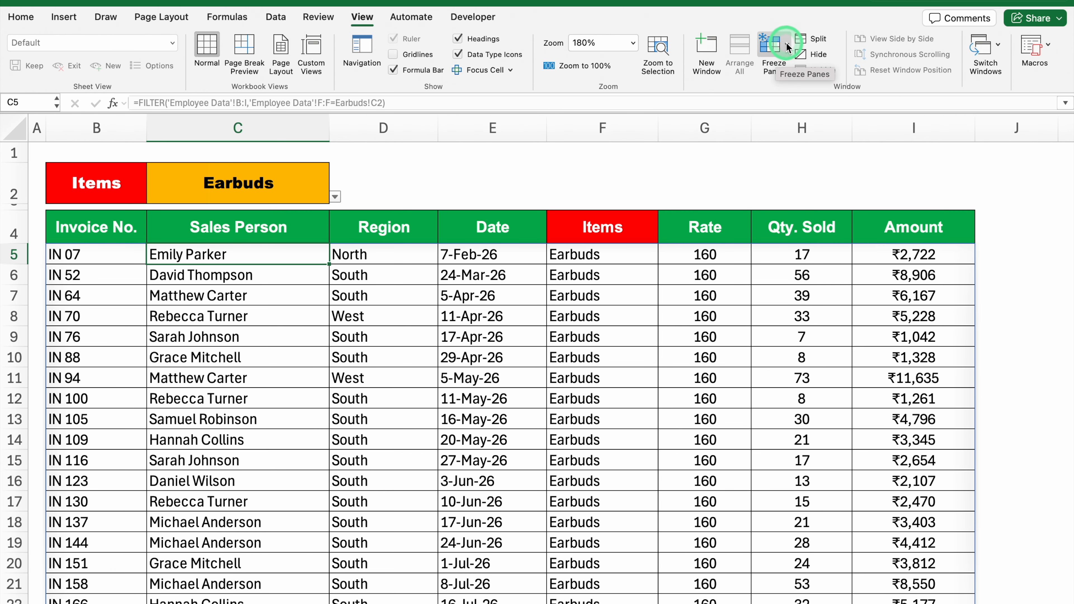
left_click(771, 48)
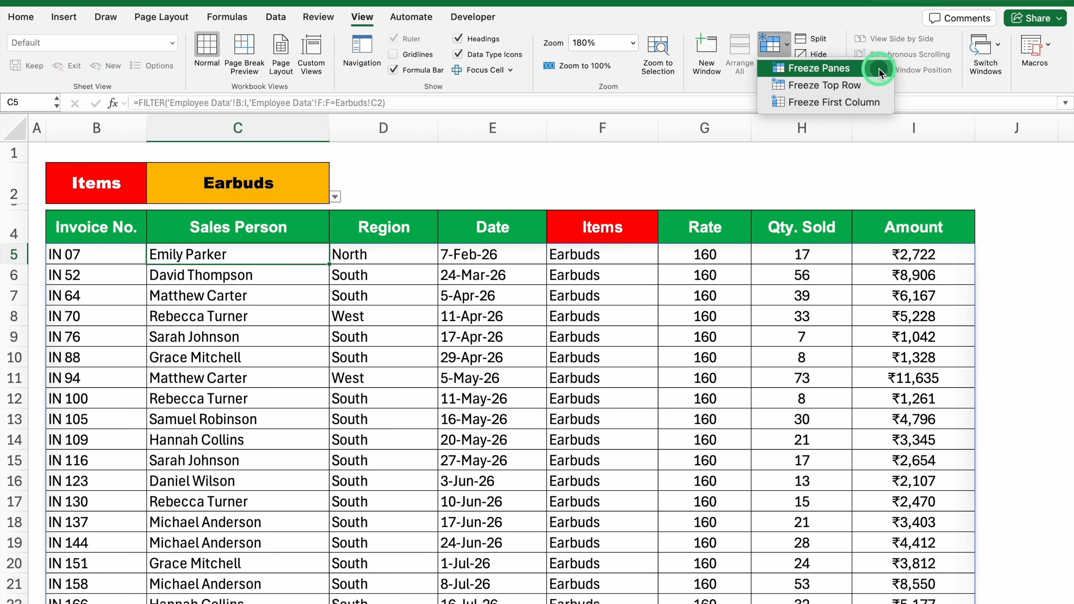
left_click(880, 70)
left_click_drag(1066, 205, 1055, 290)
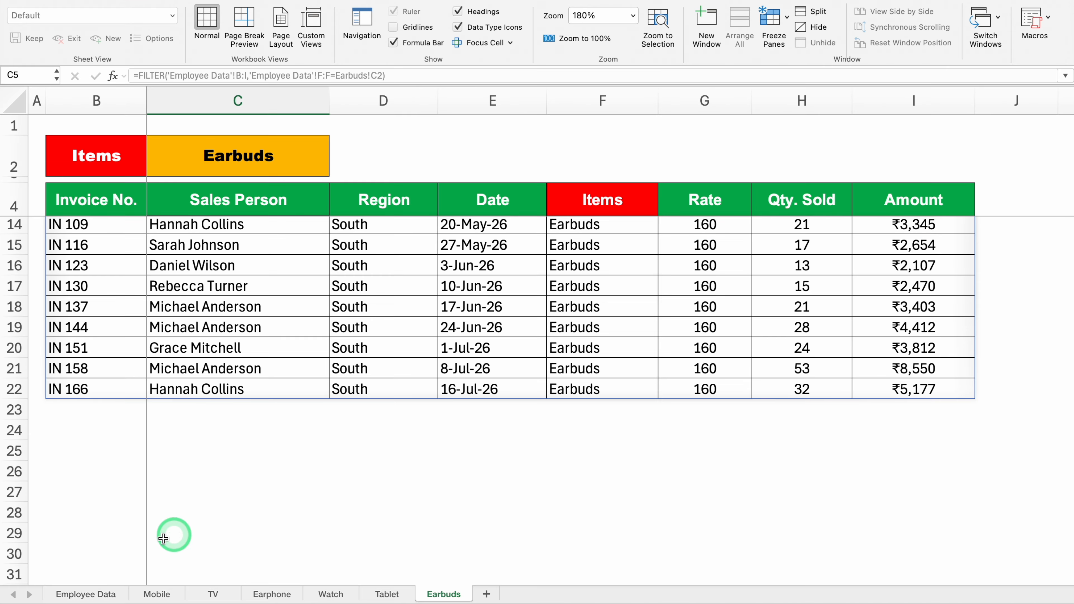
Step: Start a record in Employee Data row 173 with invoice IN 500, the sales person's name and region North
left_click(86, 593)
left_click_drag(1067, 237, 1062, 563)
left_click(115, 556)
scroll(115, 556, "down", 5)
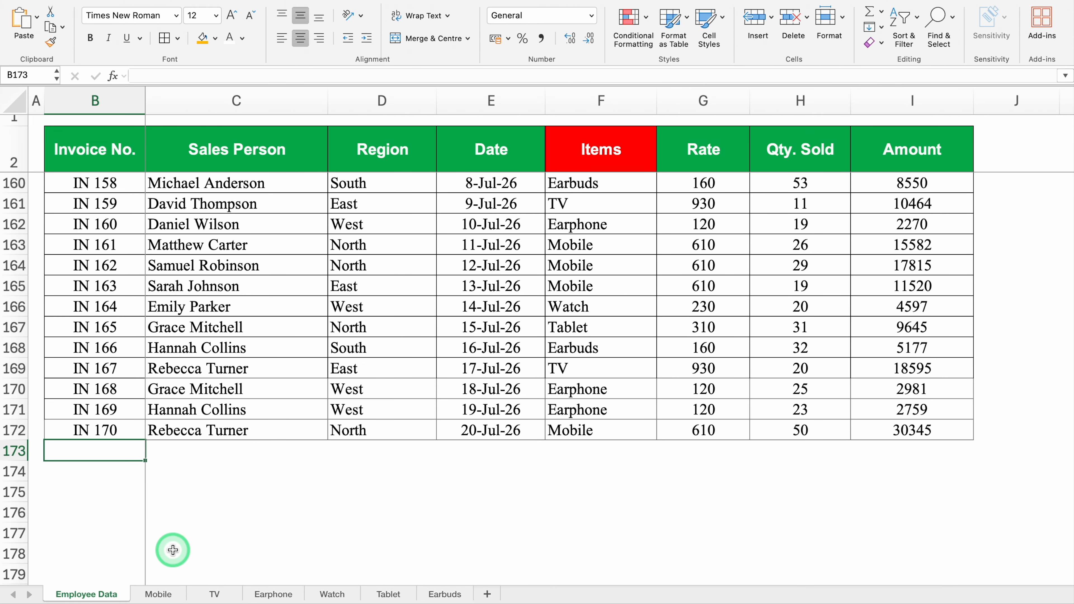
type("IN 50")
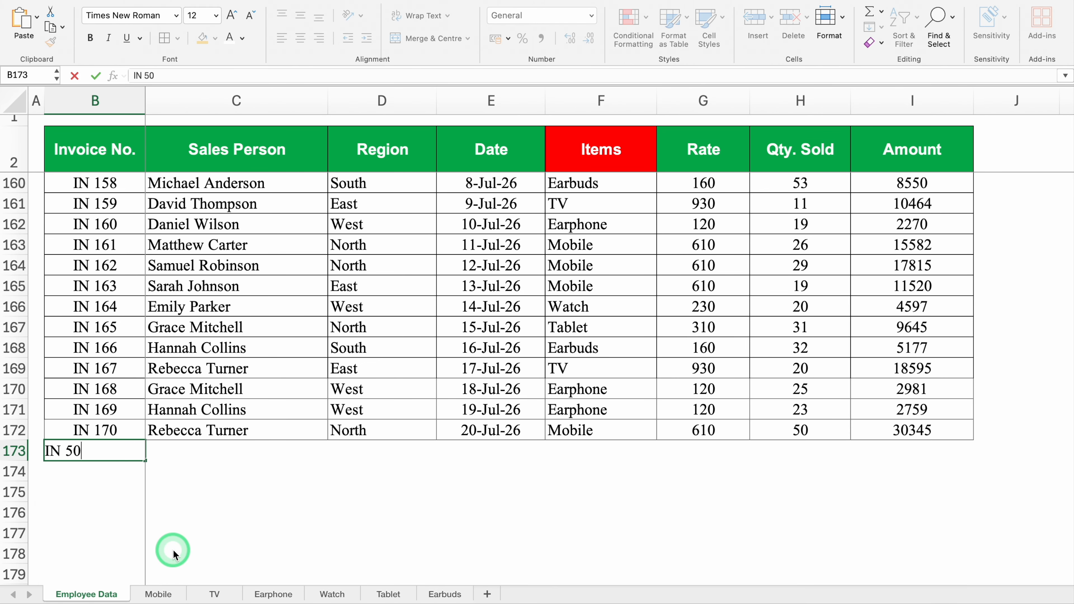
type("0")
left_click(208, 446)
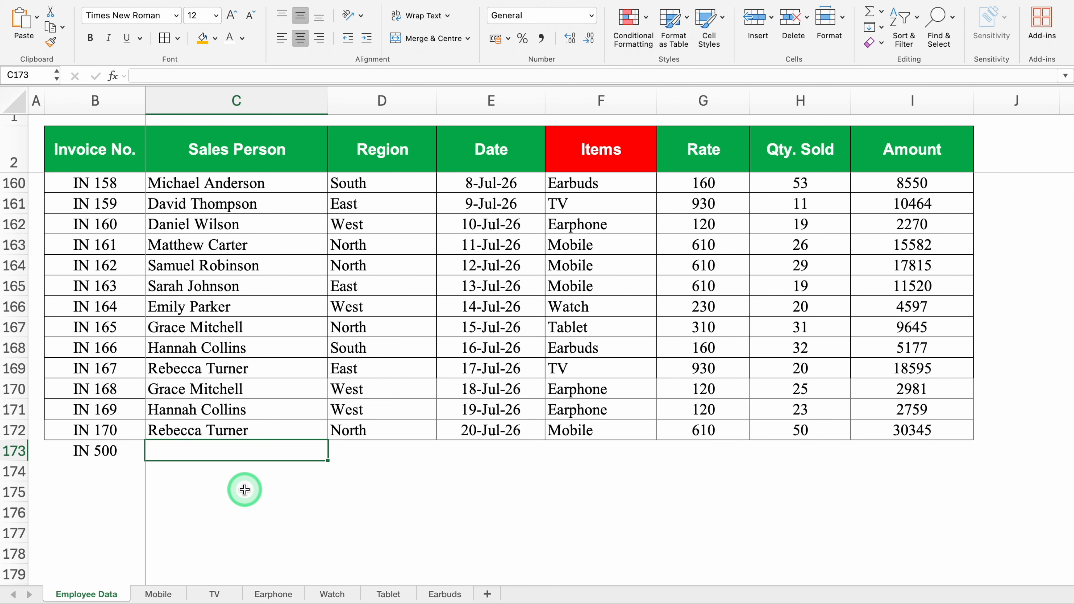
type("Vijay")
key("Tab")
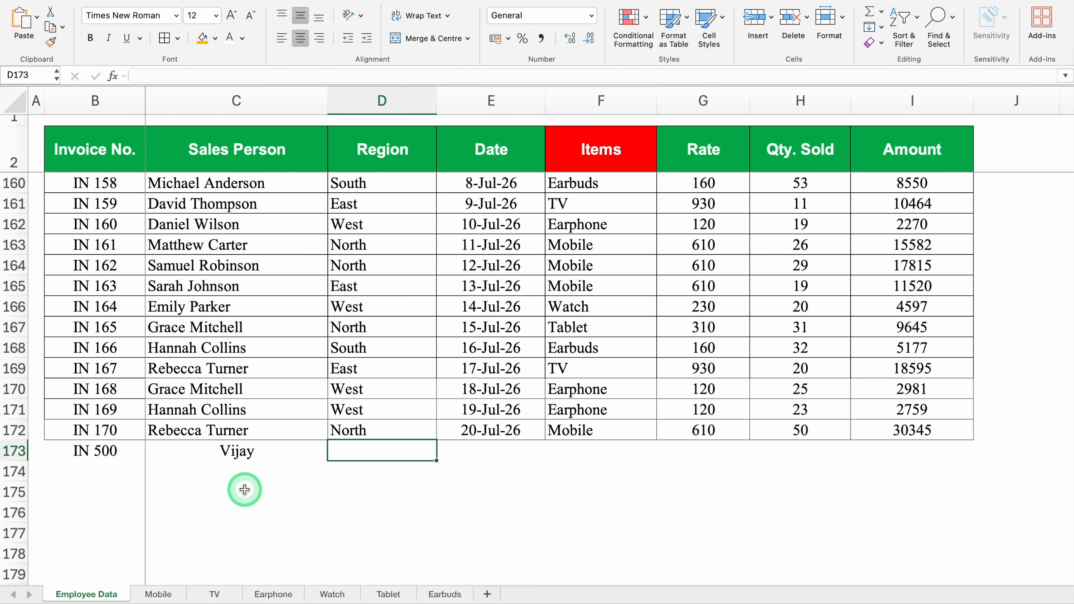
type("North")
key("Tab")
Step: Complete row 173 with the date filled down to 21-Jul-26, item Earbuds, rate 500 and quantity 1, and open the Earbuds sheet
left_click(498, 430)
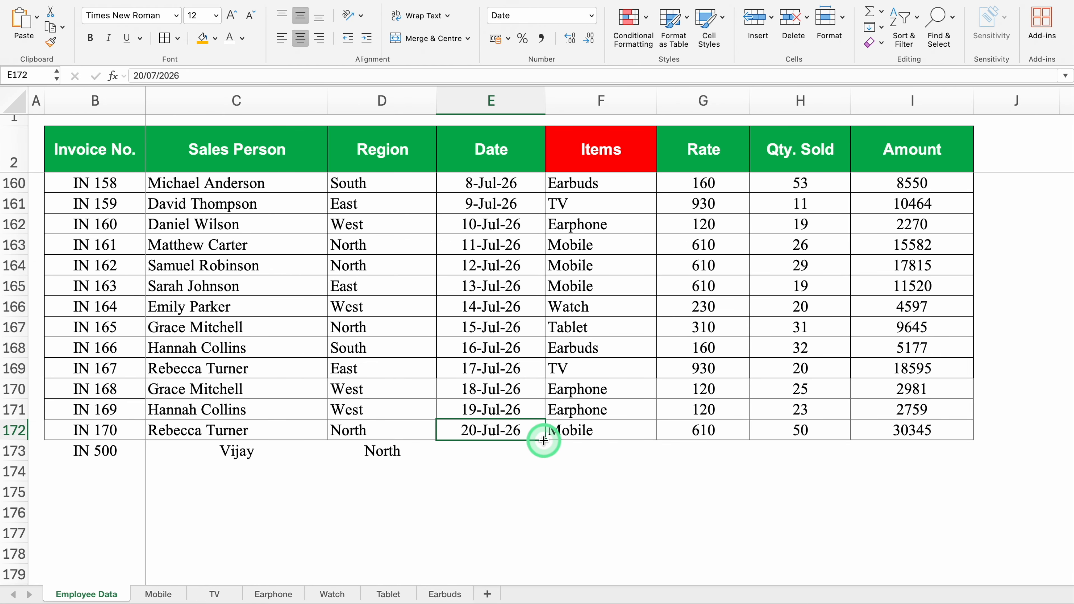
left_click_drag(544, 449, 566, 456)
left_click(601, 451)
type("Earbuds")
key("Tab")
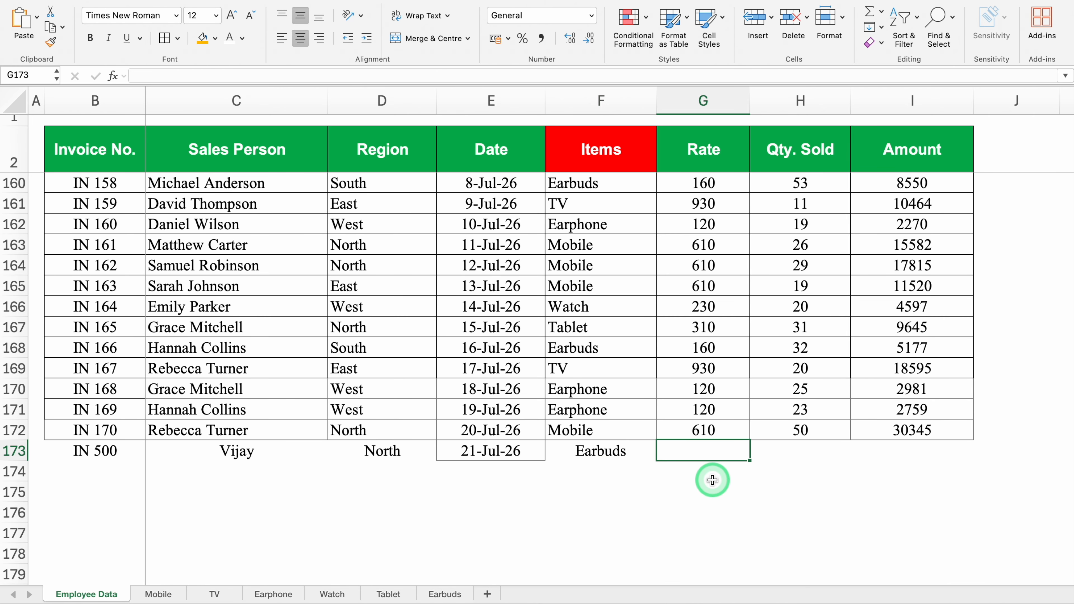
key("Tab")
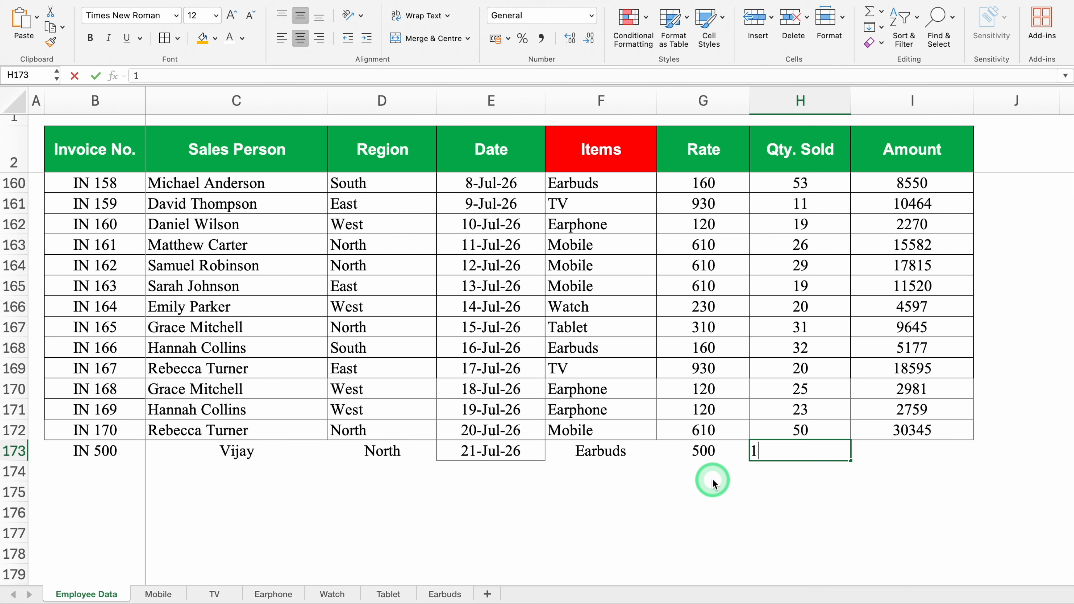
type("1")
key("Tab")
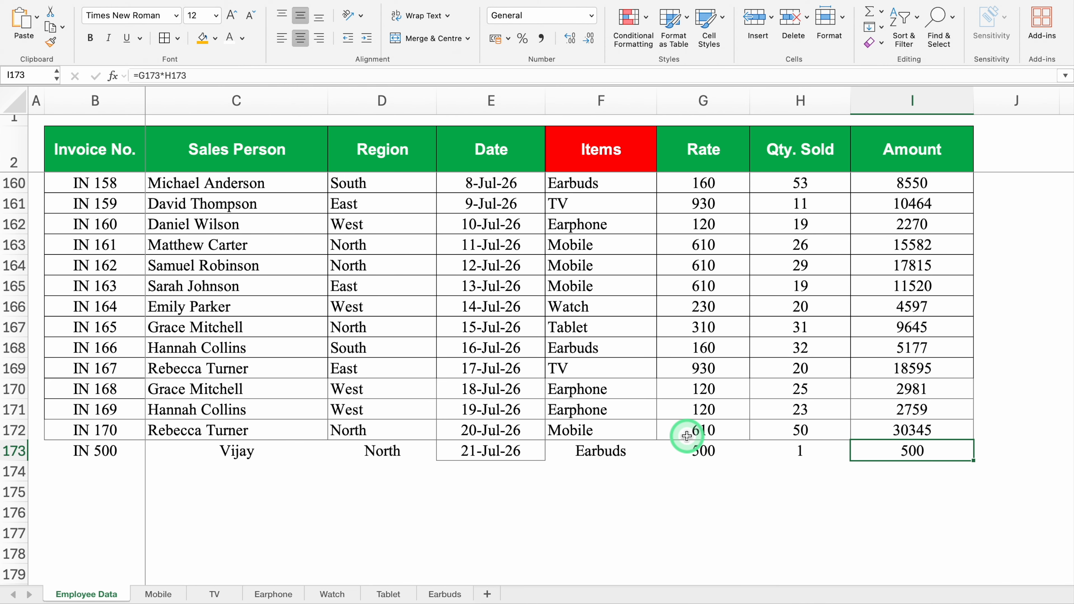
left_click(446, 594)
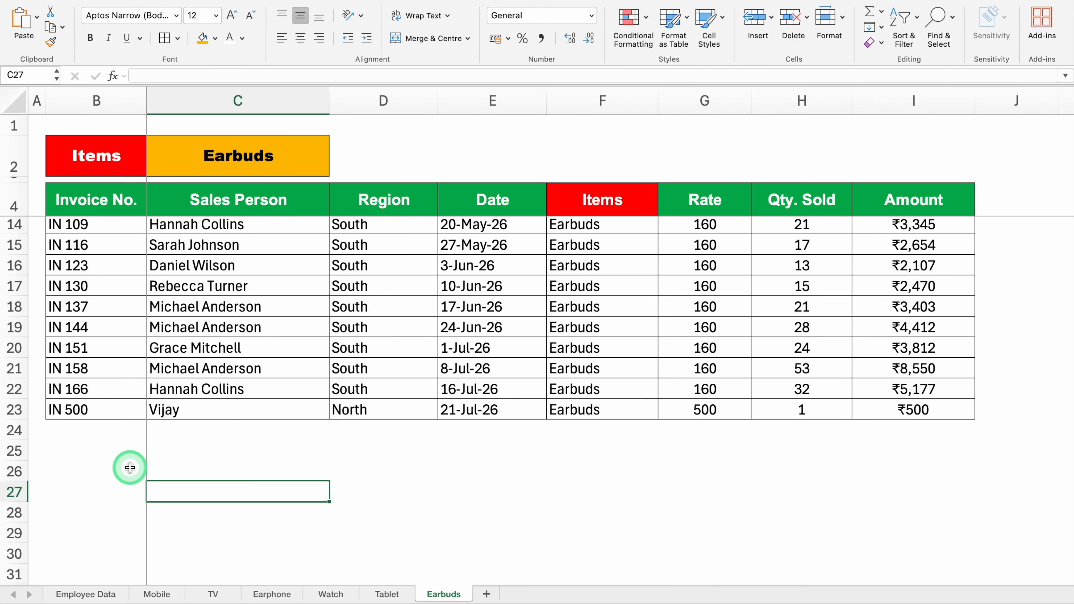